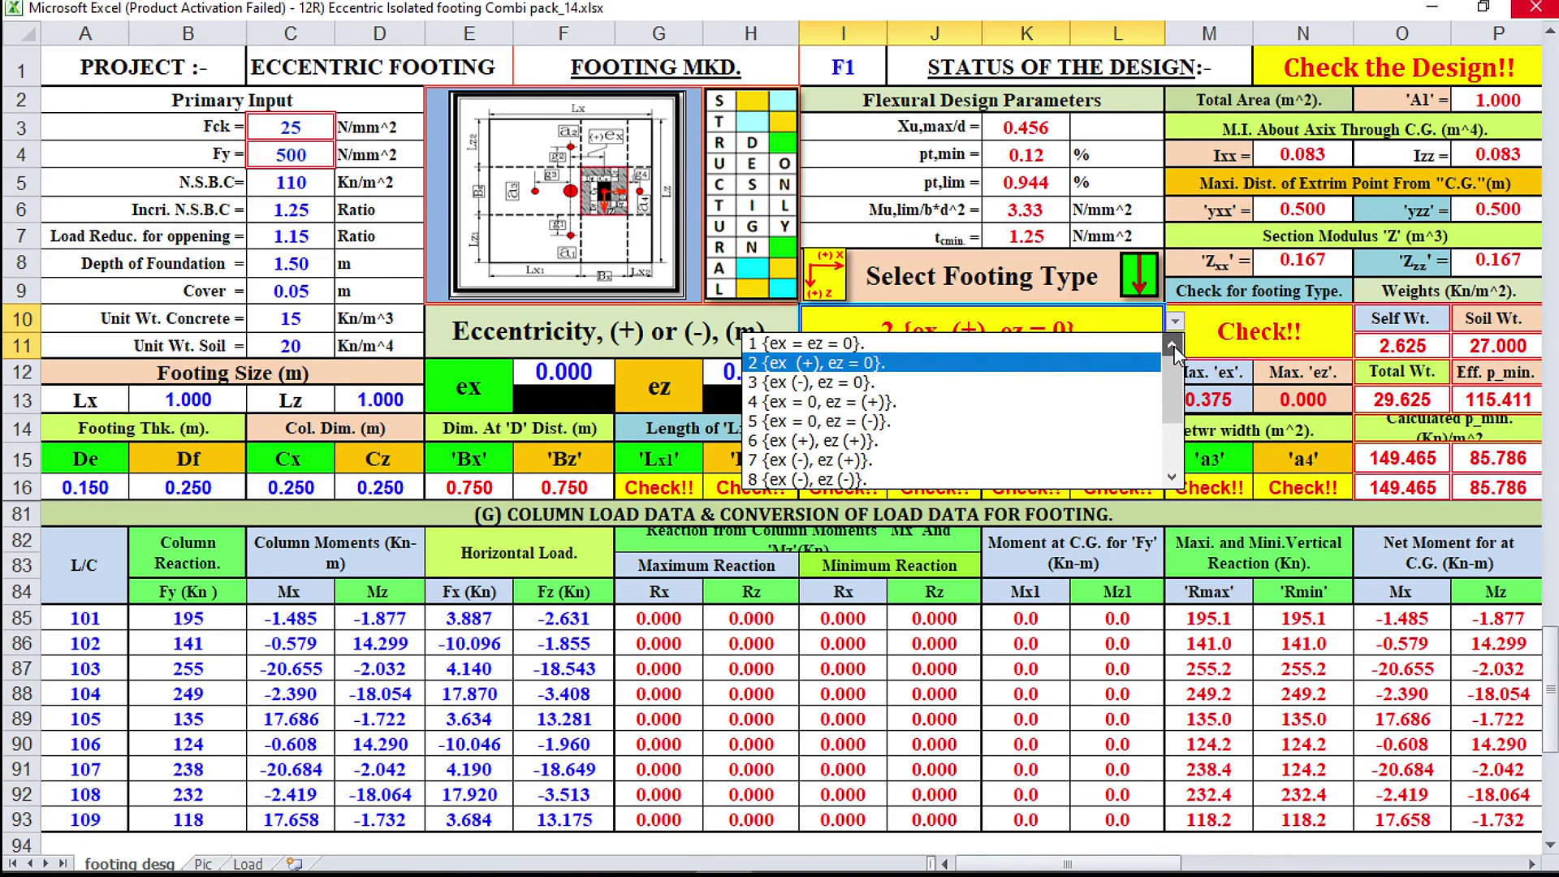
# Choose footing type '1 {ex = ez = 0}' and review the calculation rows 18–32.
pyautogui.click(960, 338)
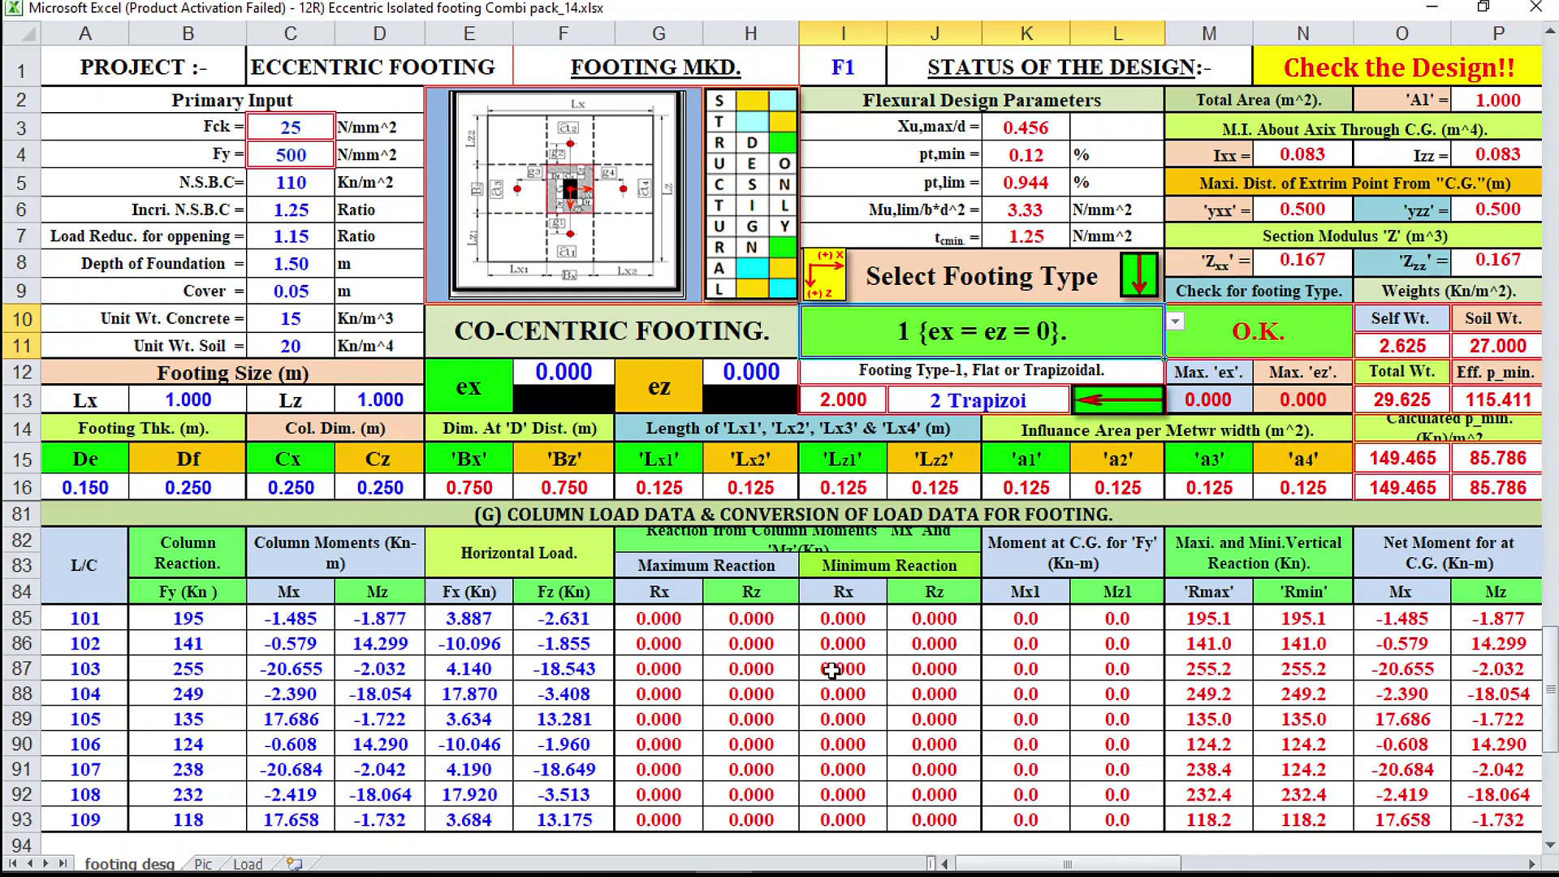
pyautogui.scroll(20, 844, 479)
pyautogui.hscroll(1, 487, 504)
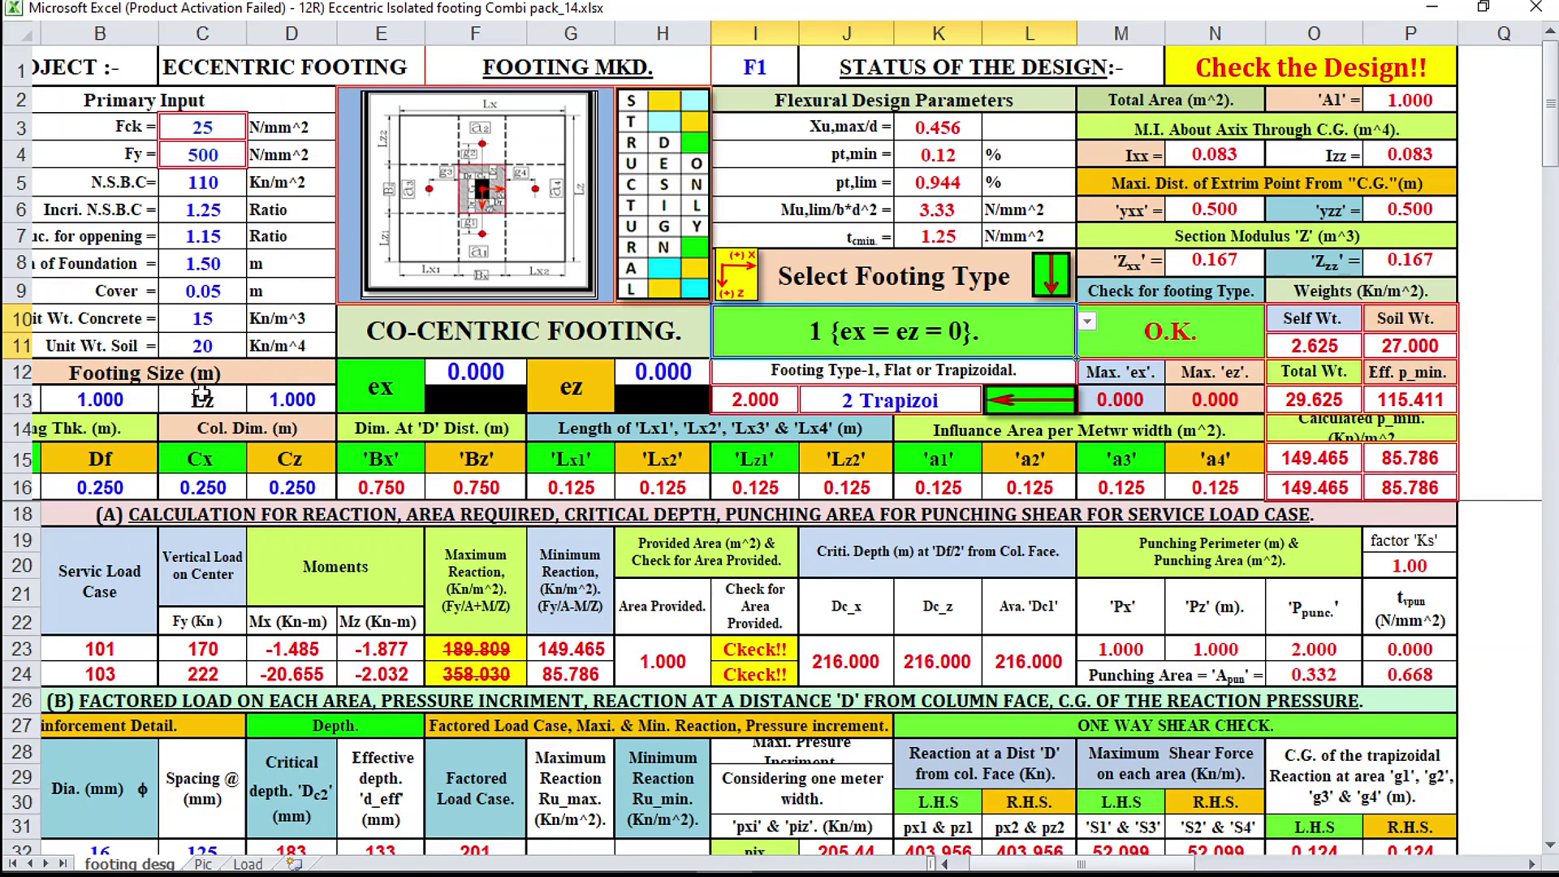
pyautogui.hscroll(-1, 245, 428)
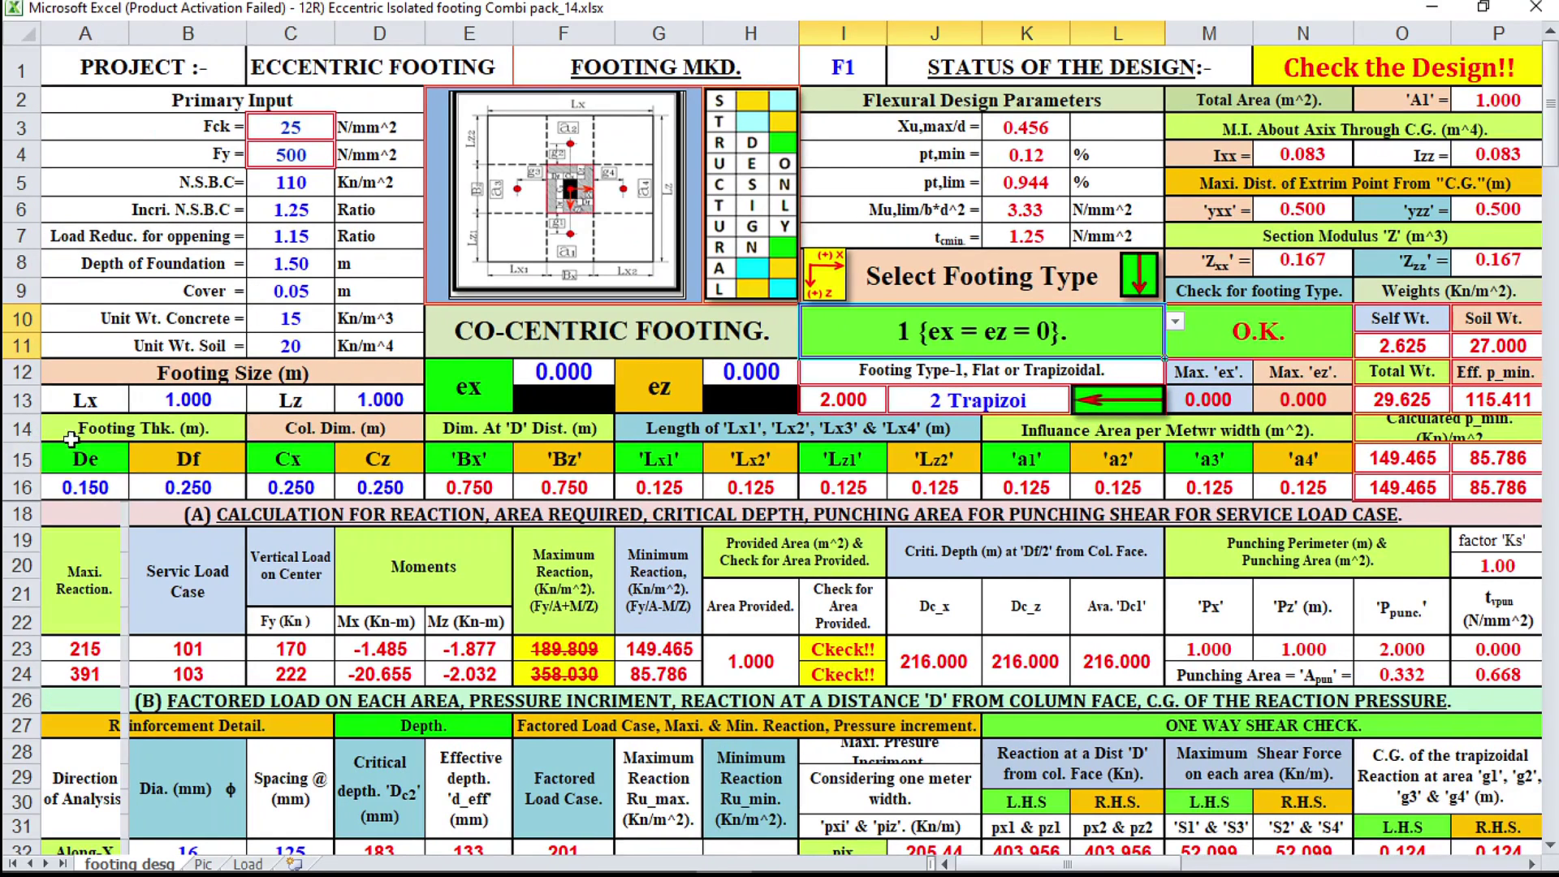
# Enter 1.8 for footing length Lx in B13 and 1.8 for Lz in D13.
pyautogui.click(201, 398)
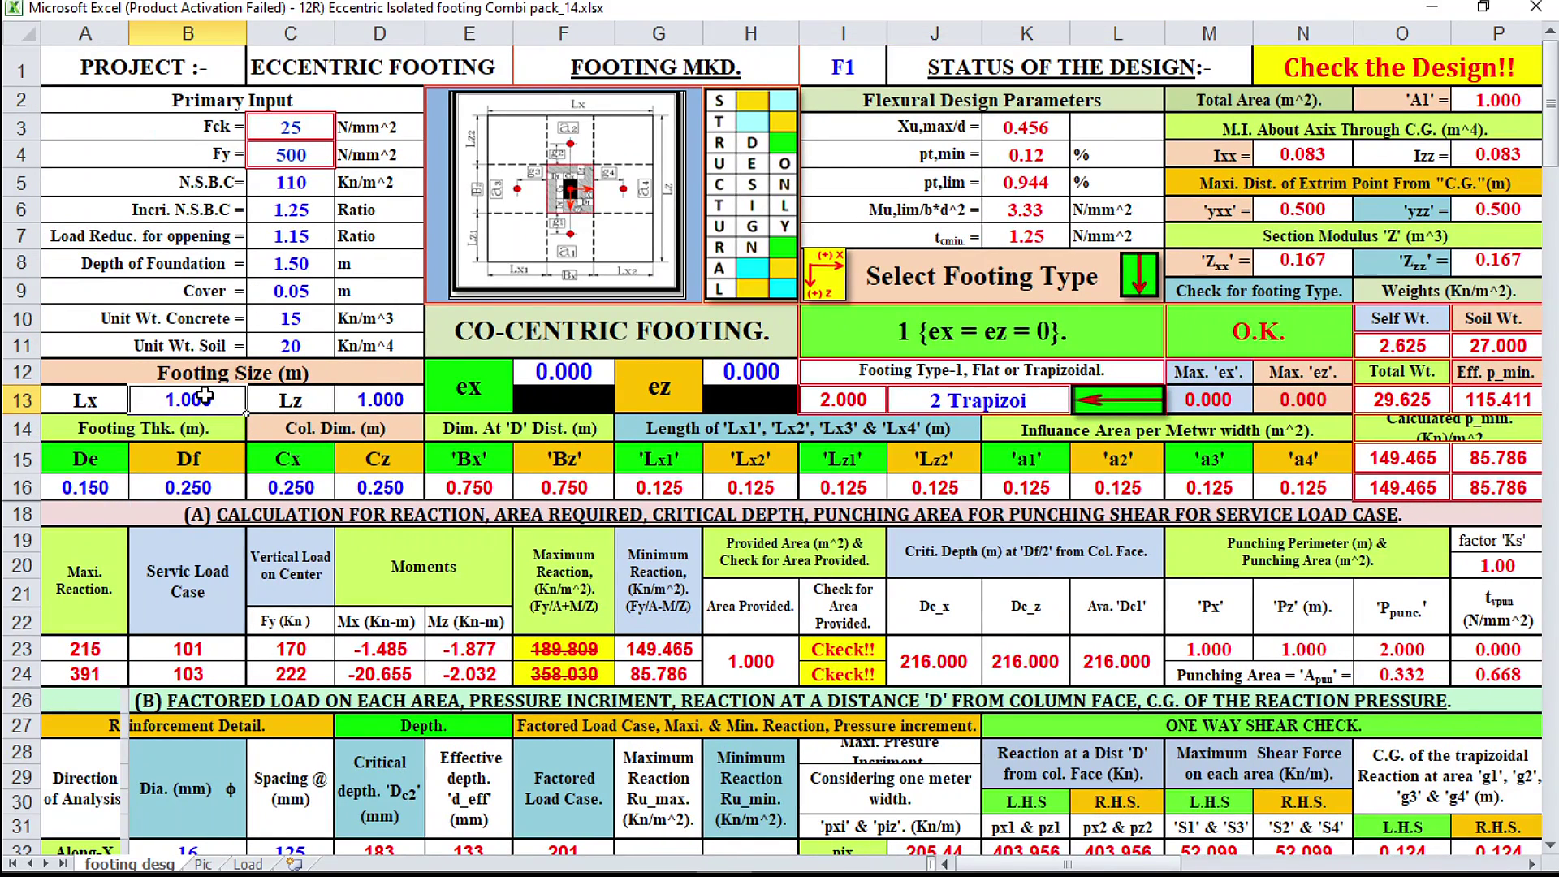
pyautogui.write('1.8')
pyautogui.click(387, 400)
pyautogui.write('1.8')
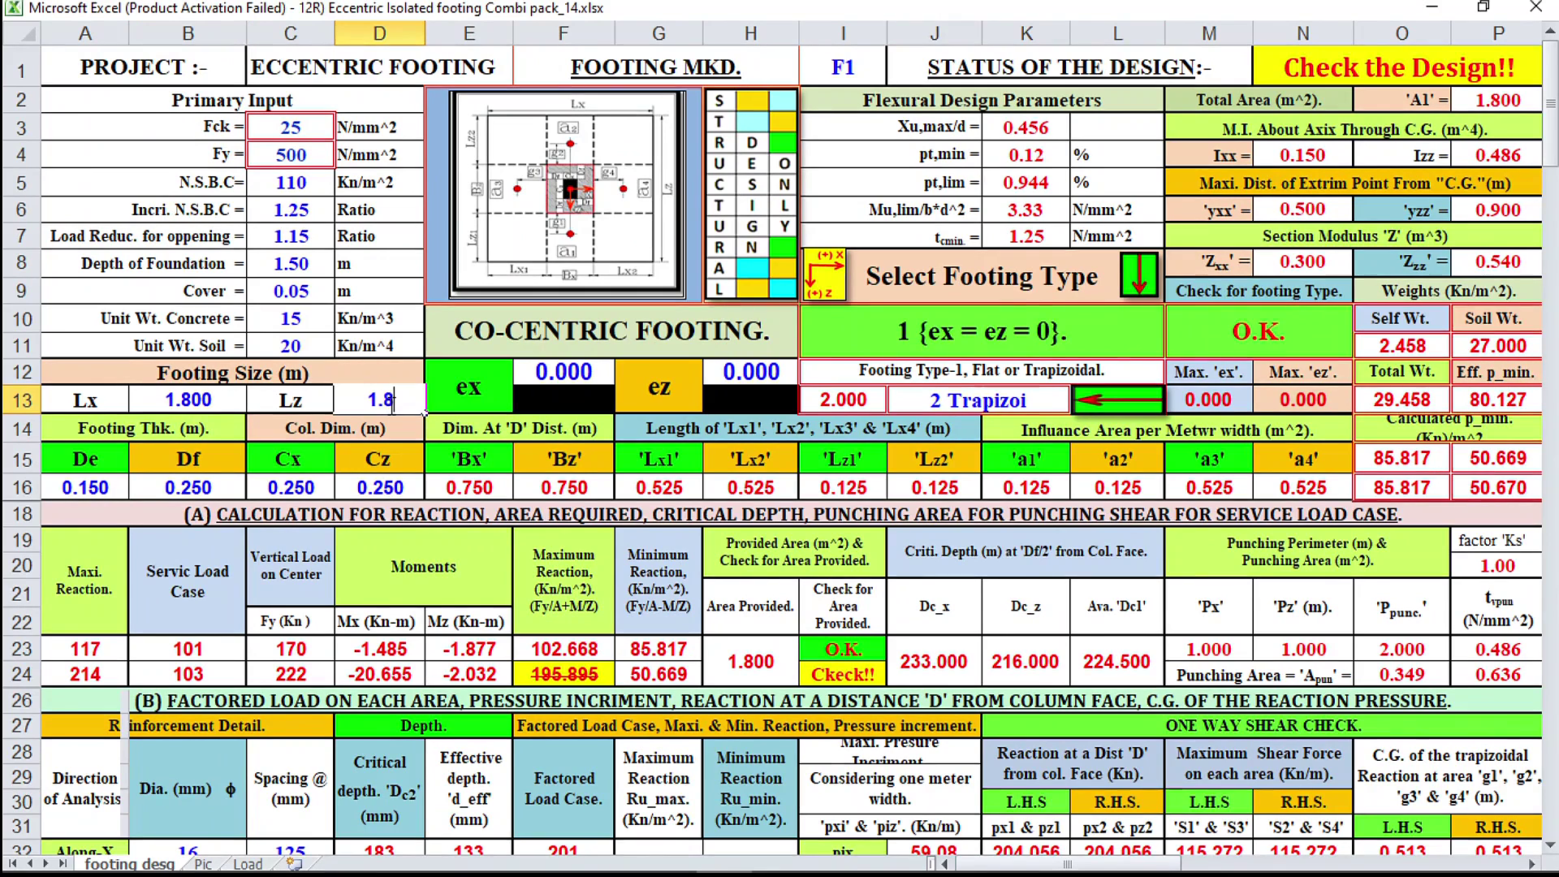
pyautogui.press('Return')
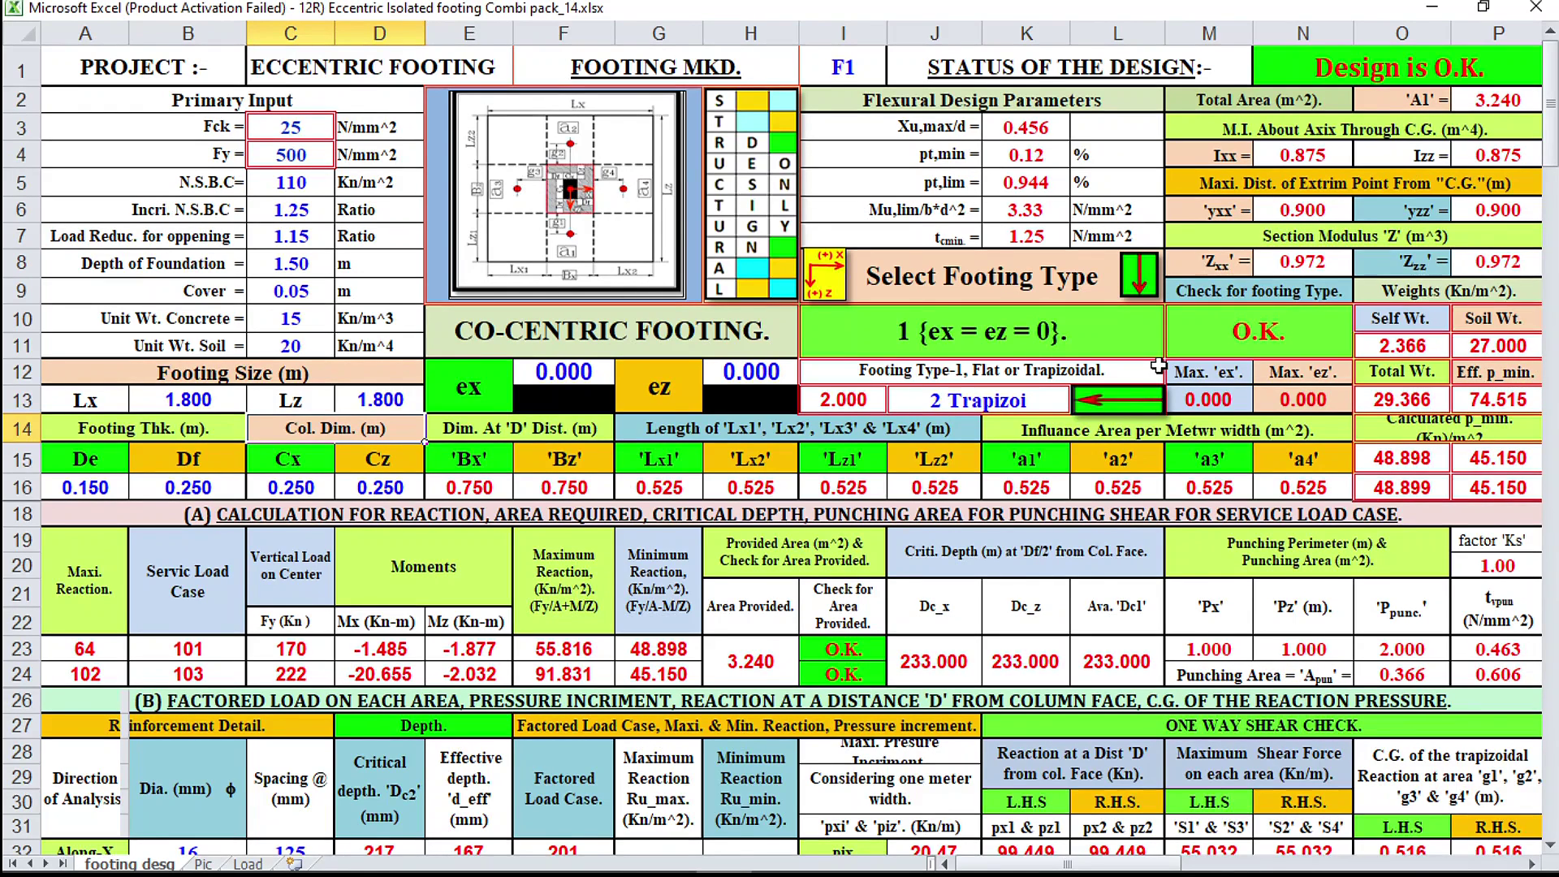
# Change the footing shape in J13 from '2 Trapizoi' to '1 Flat'.
pyautogui.click(1052, 396)
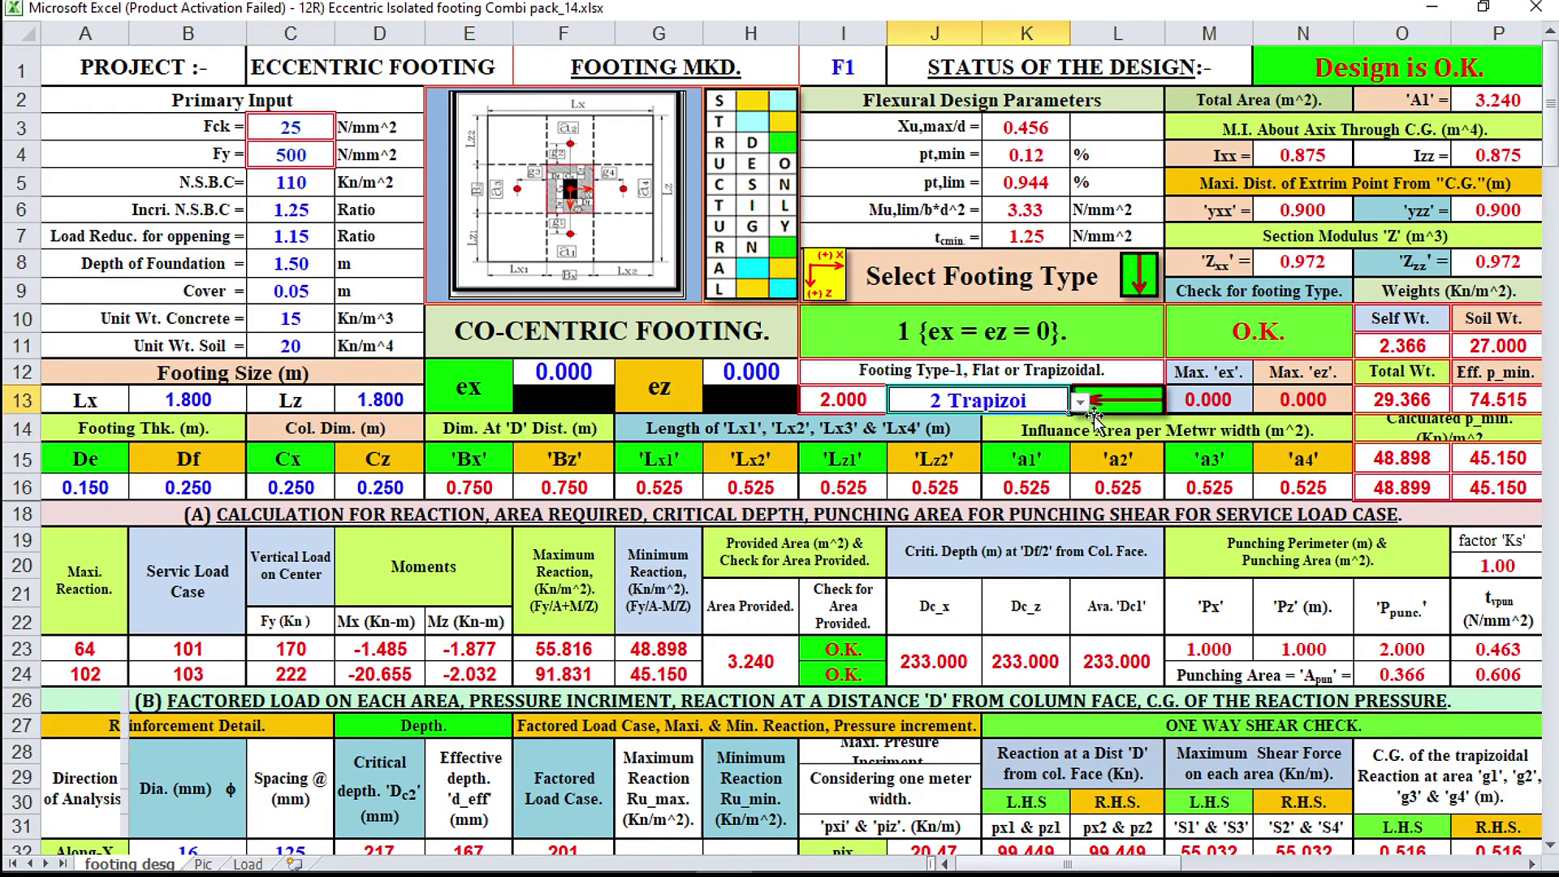
pyautogui.click(1080, 403)
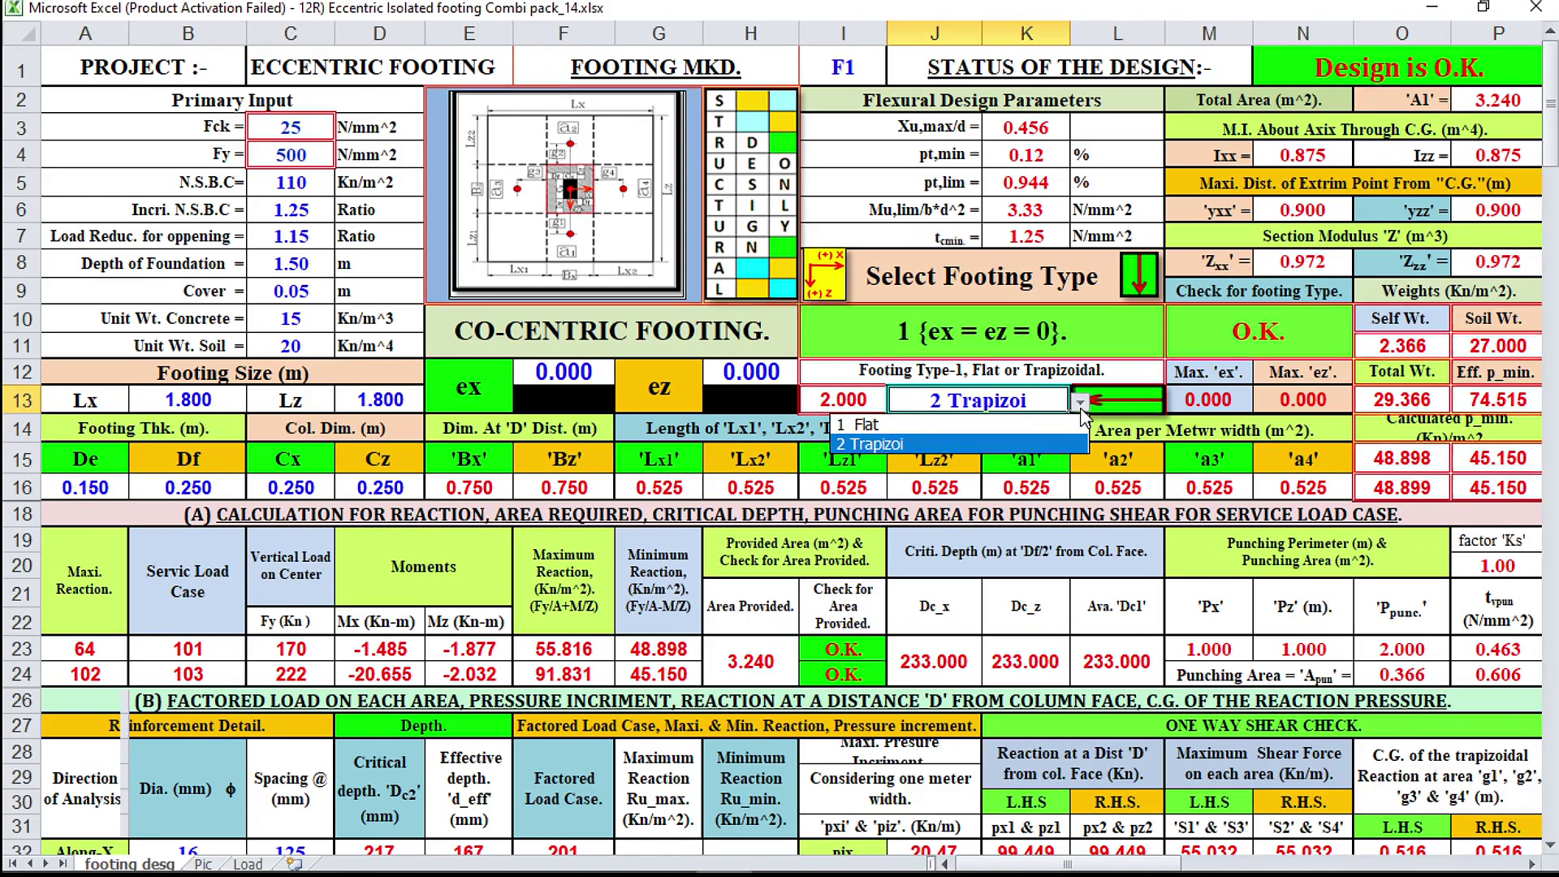
pyautogui.click(1001, 421)
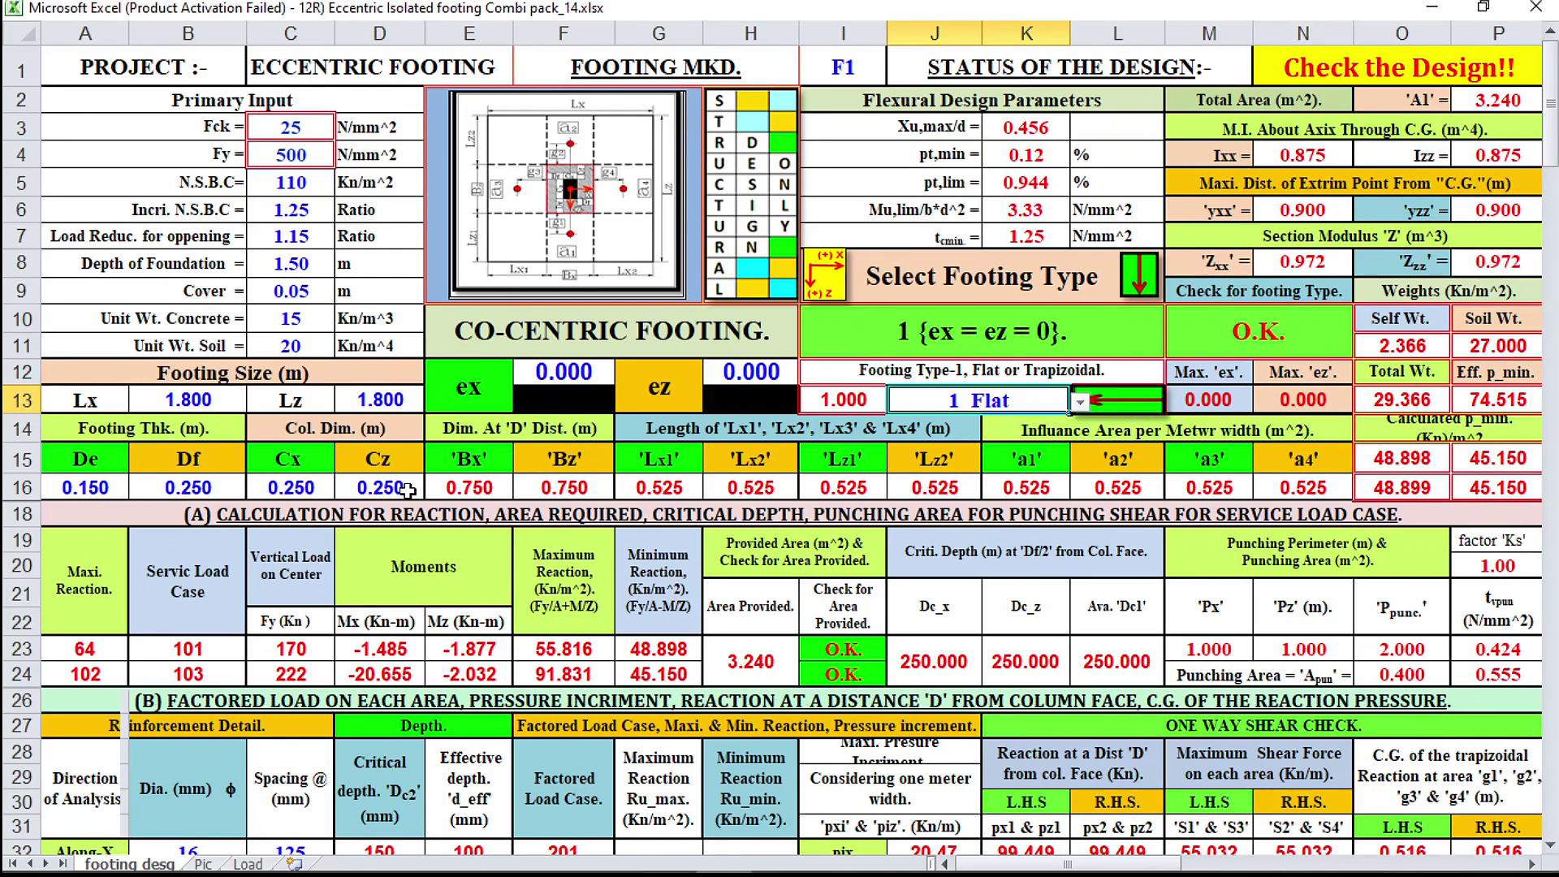
# Set footing thickness Df in B16 to 0.15, then revise it to 0.200.
pyautogui.click(211, 491)
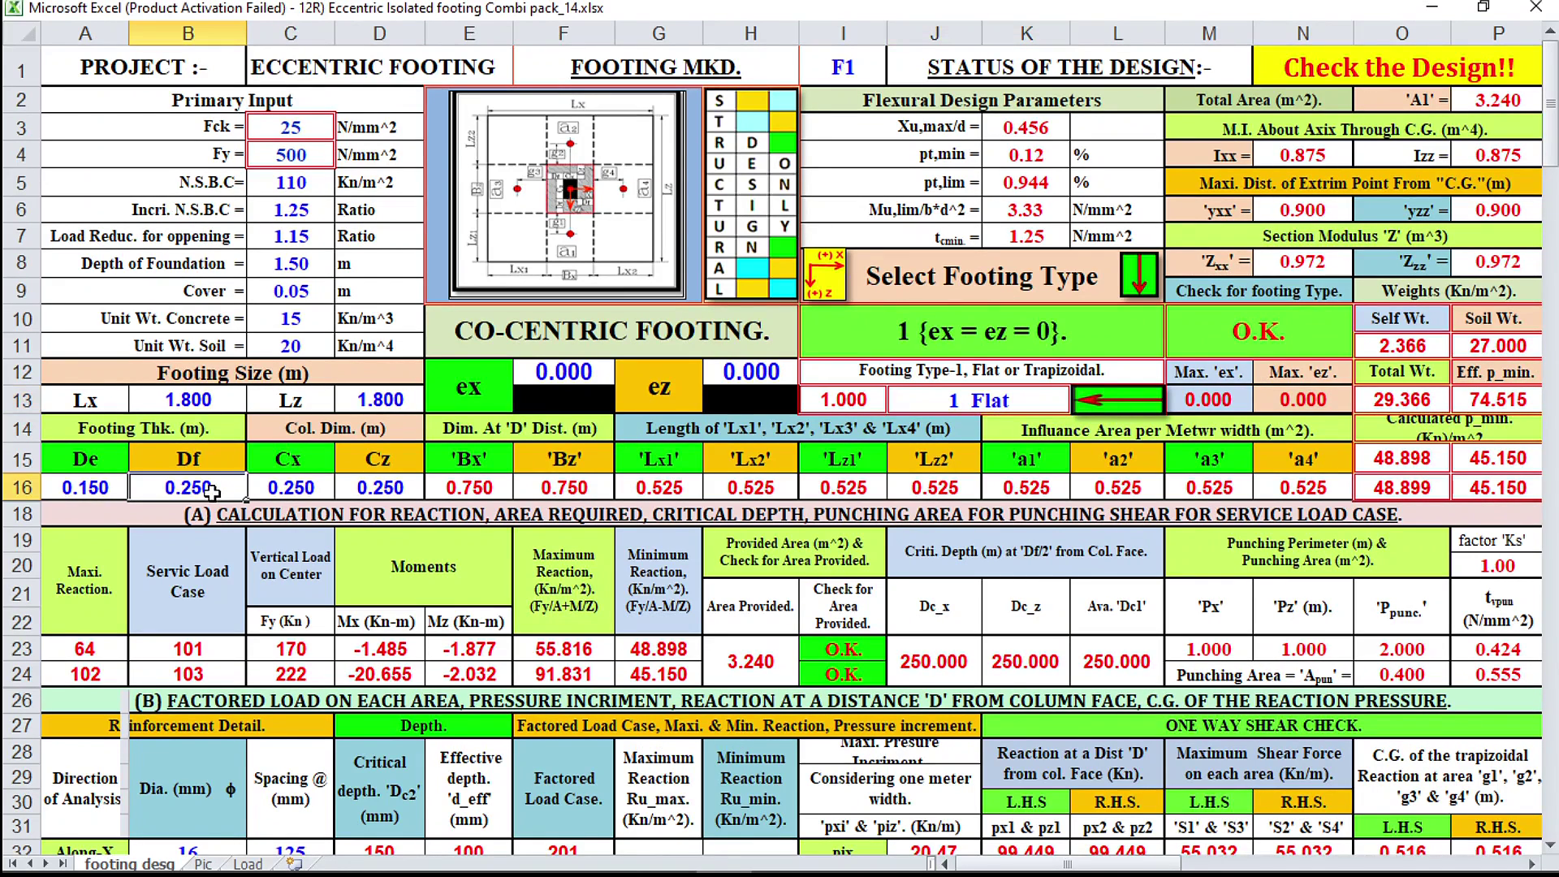
pyautogui.write('.15')
pyautogui.press('Return')
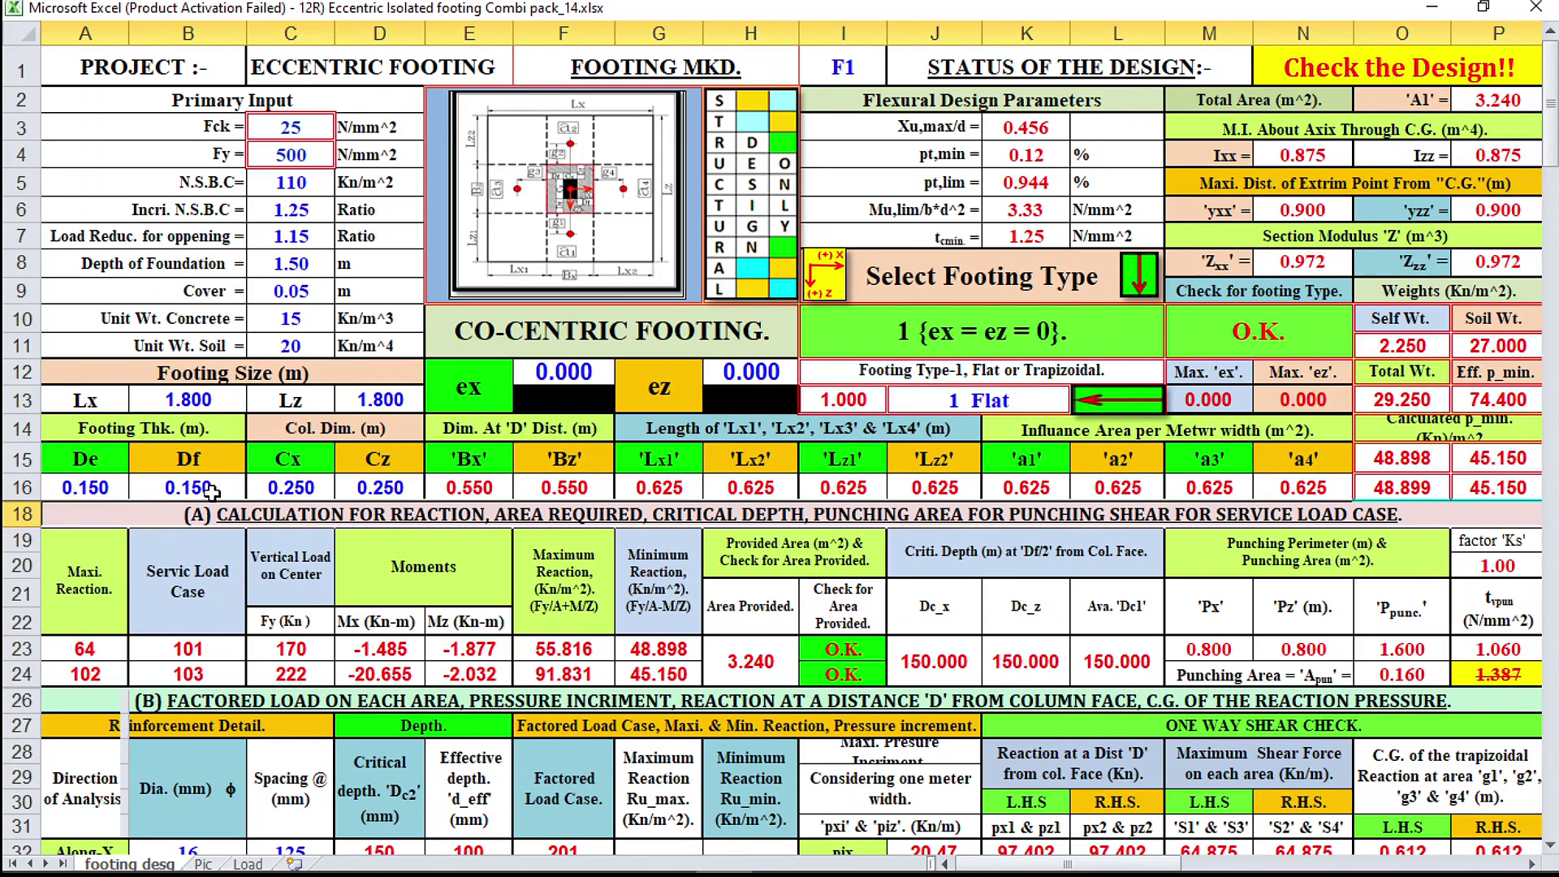
pyautogui.click(211, 490)
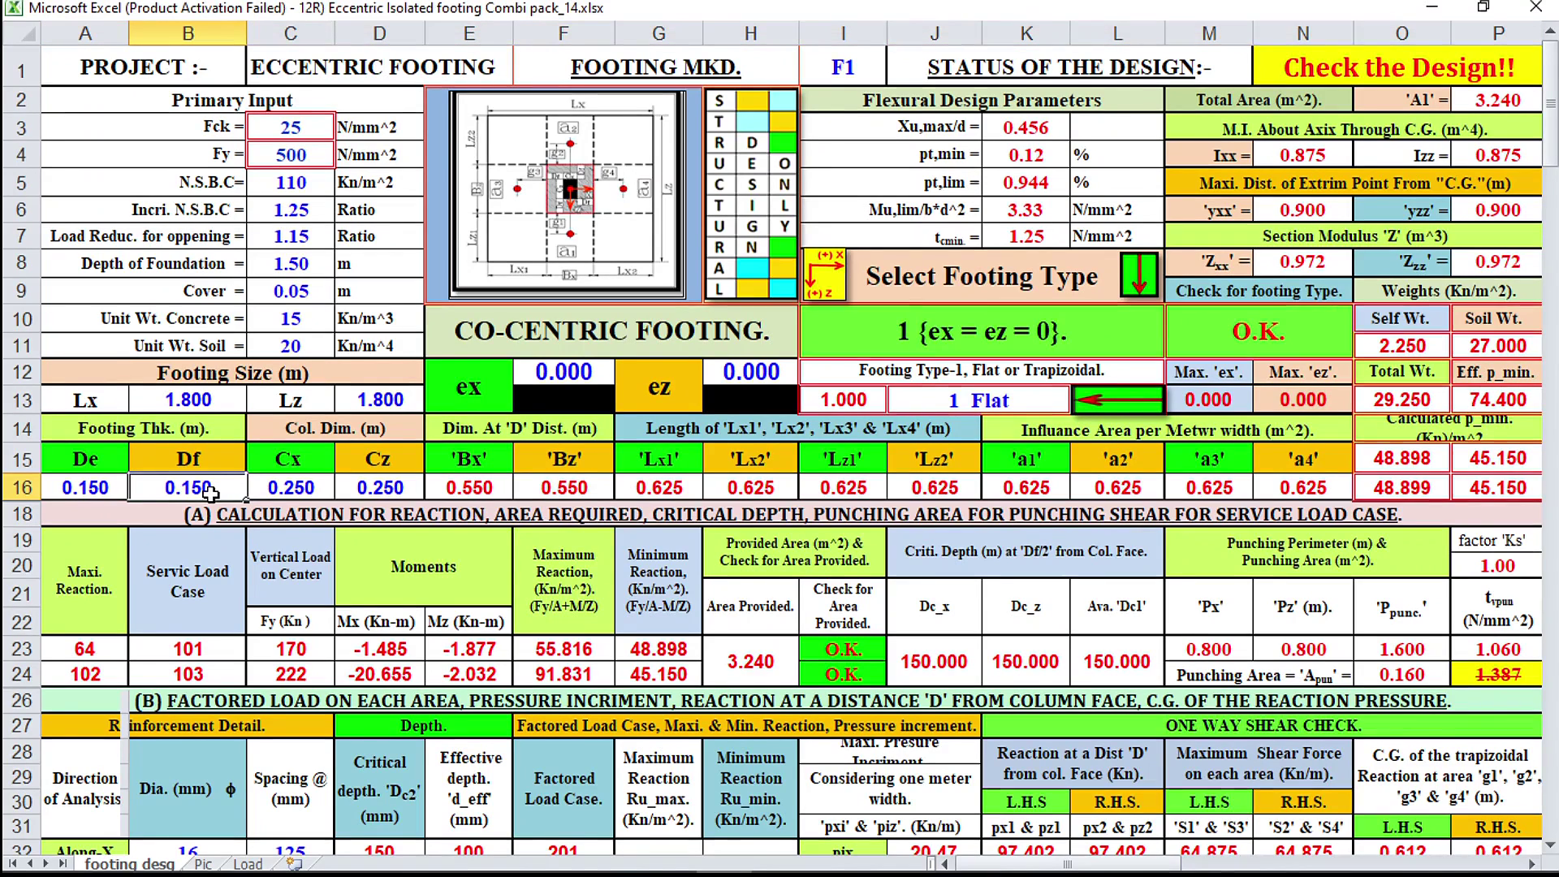
pyautogui.write('.2')
pyautogui.press('Return')
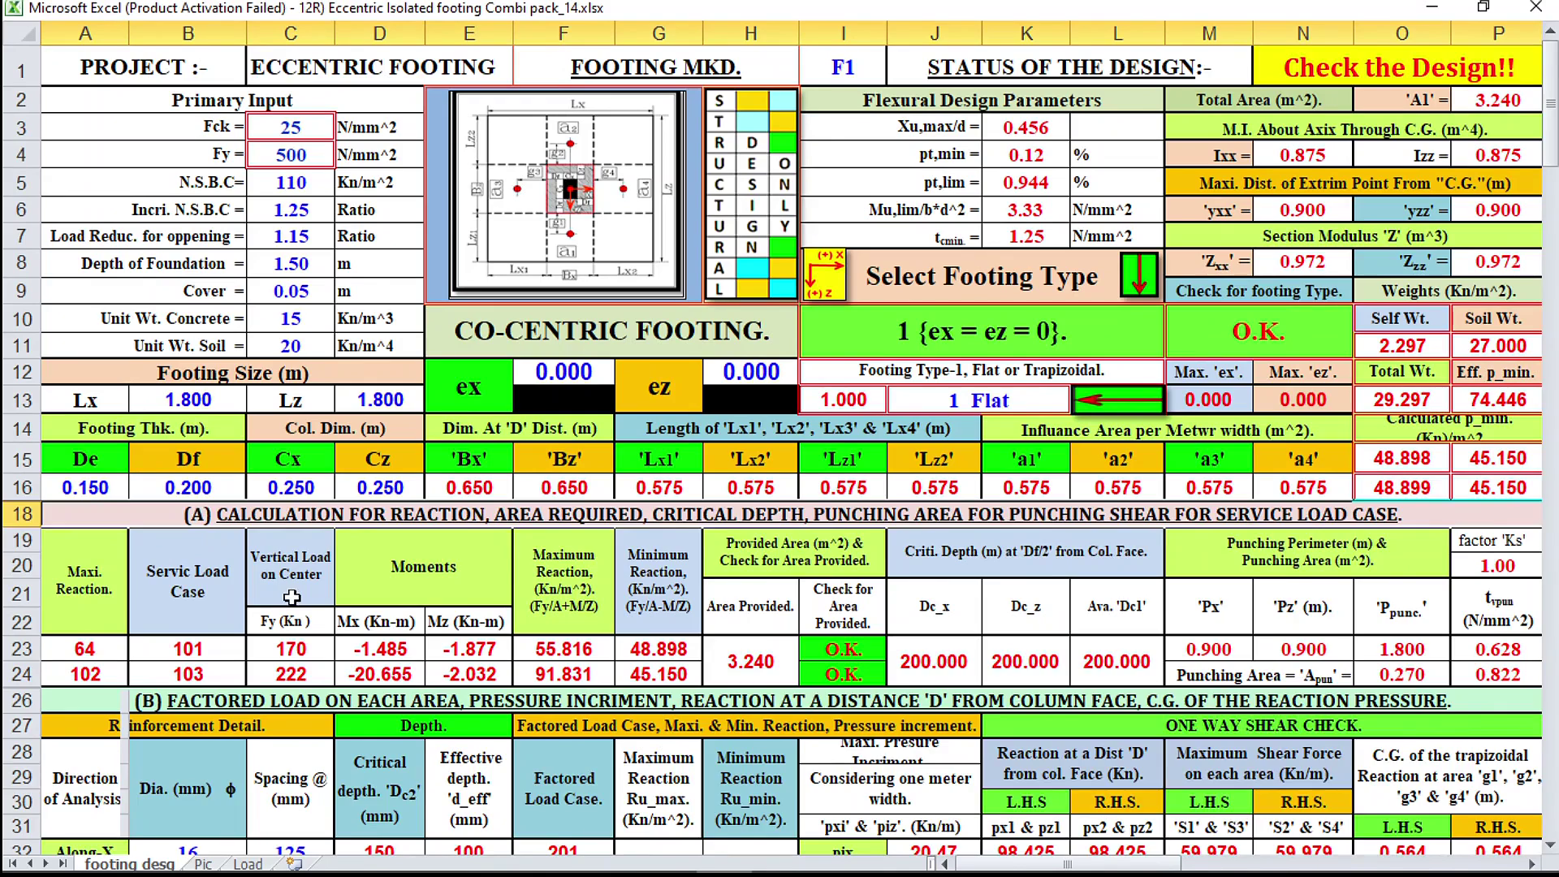
# Set the Along-X reinforcement to 12 mm bars at 150 mm spacing in B32 and C32.
pyautogui.scroll(-1, 312, 617)
pyautogui.scroll(-1, 253, 785)
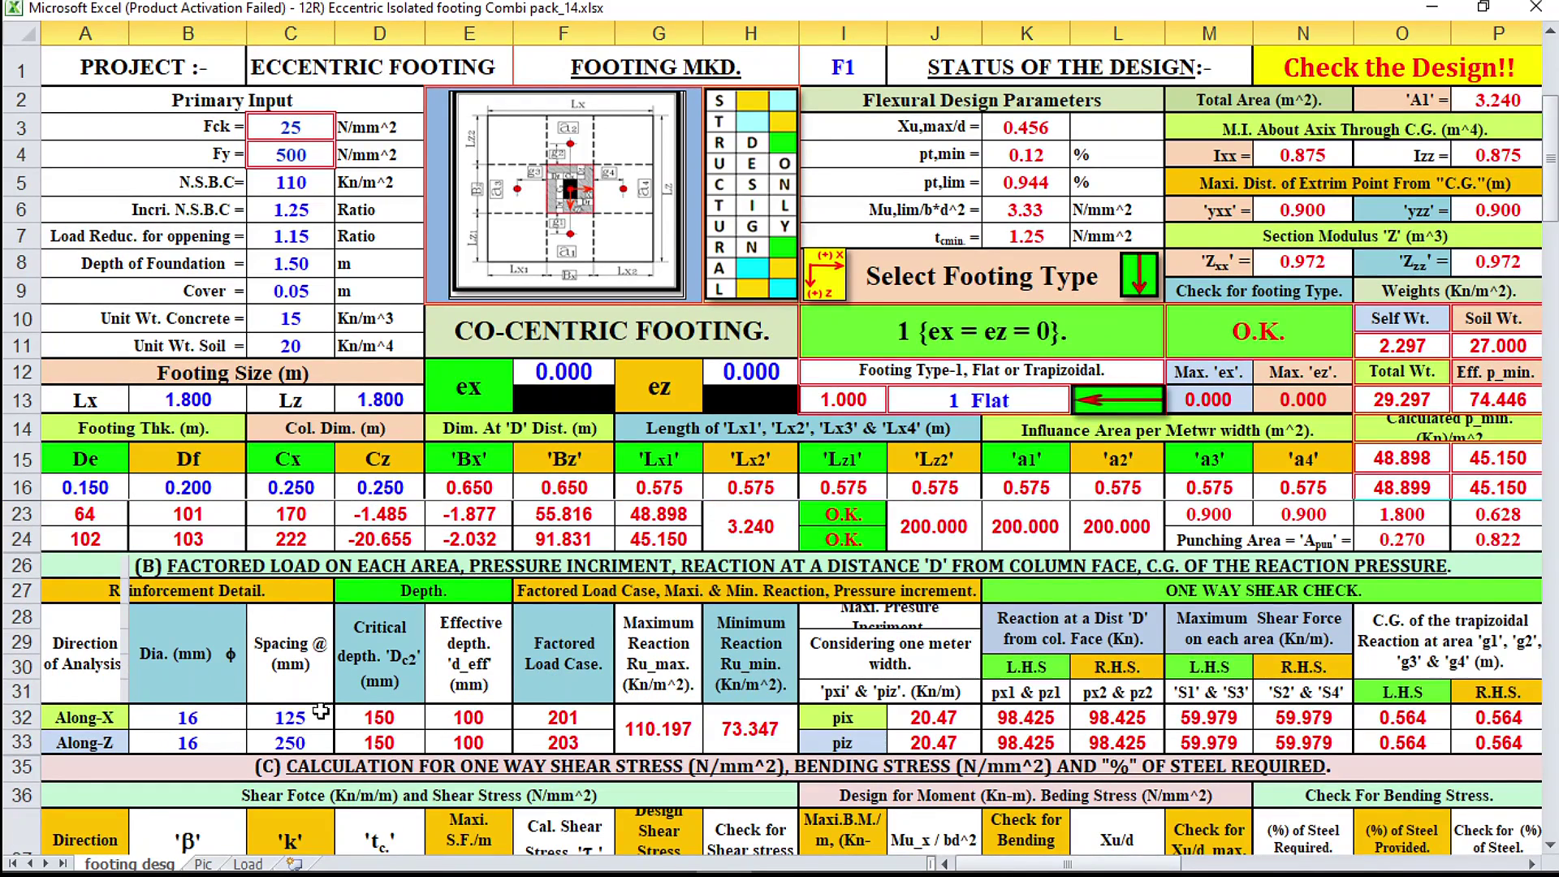
pyautogui.click(187, 715)
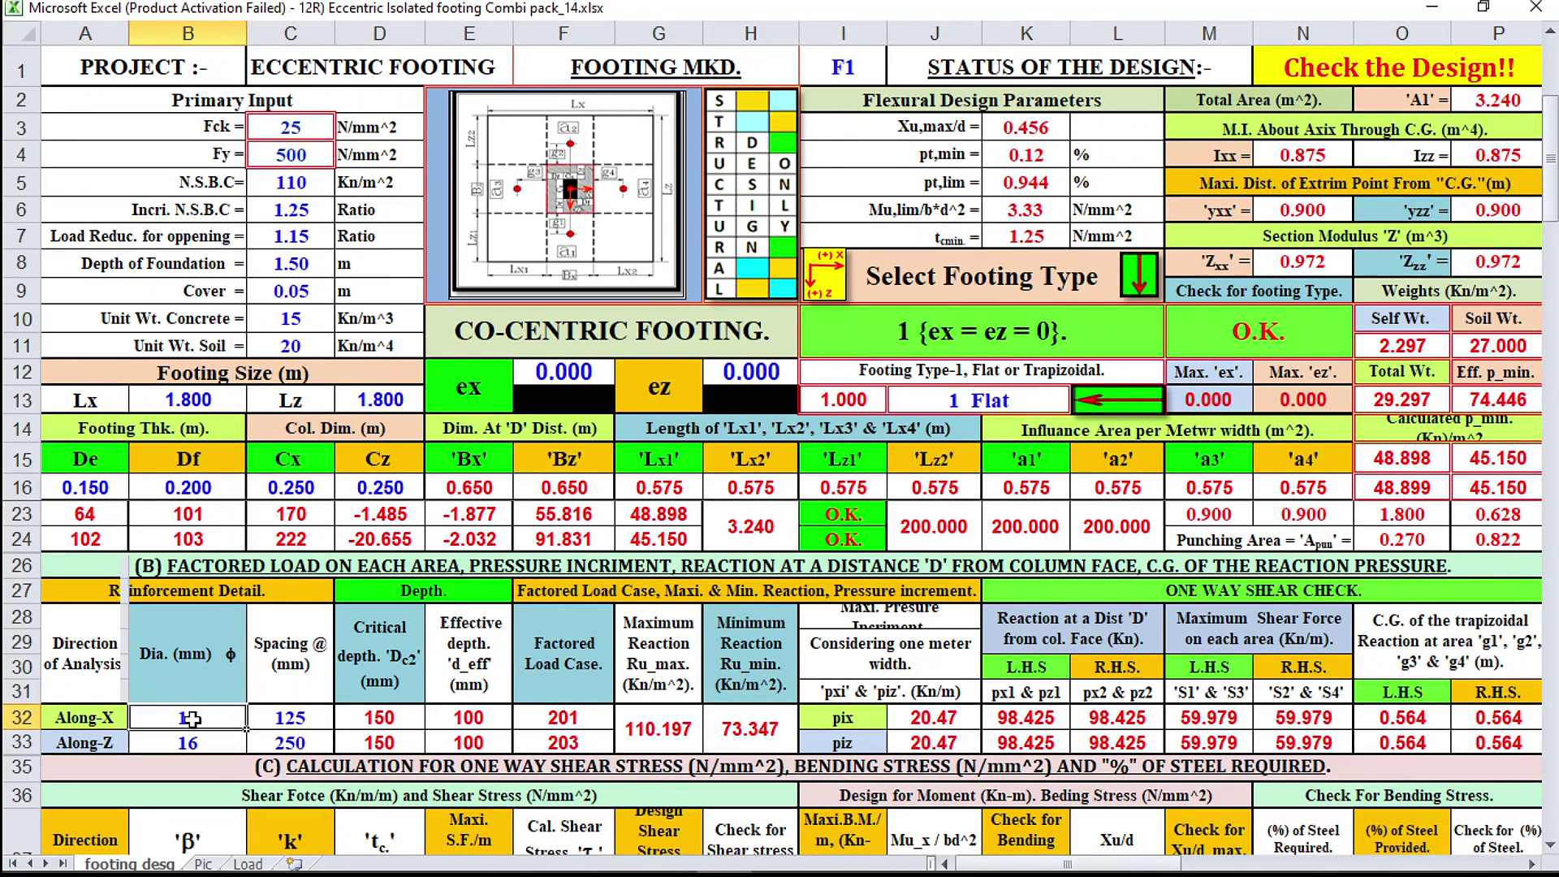
pyautogui.doubleClick(192, 718)
pyautogui.press('Return')
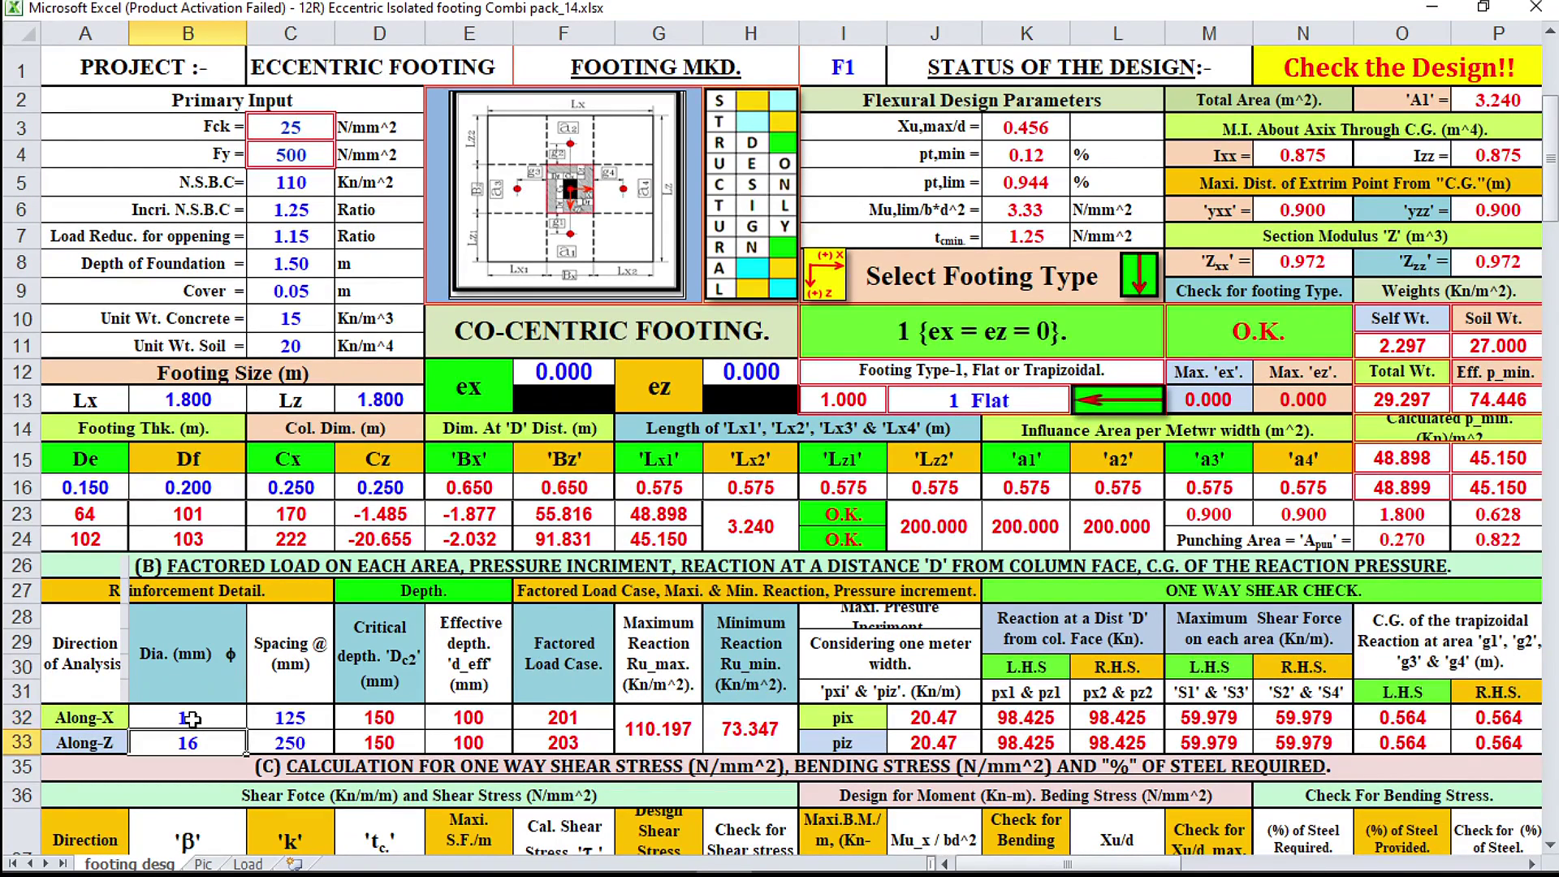
pyautogui.click(276, 716)
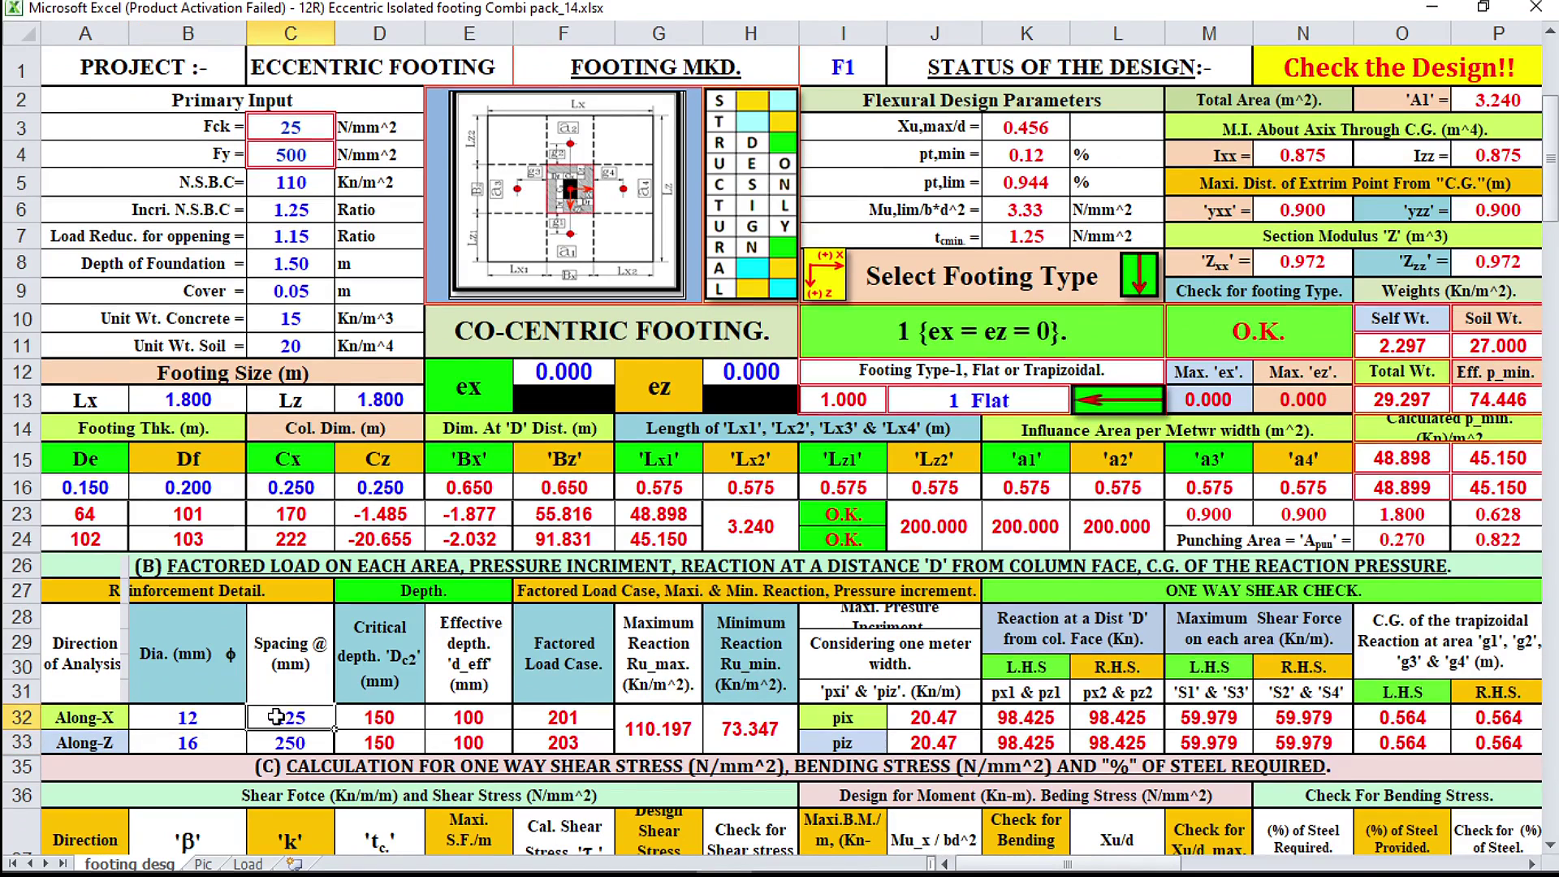
pyautogui.write('150')
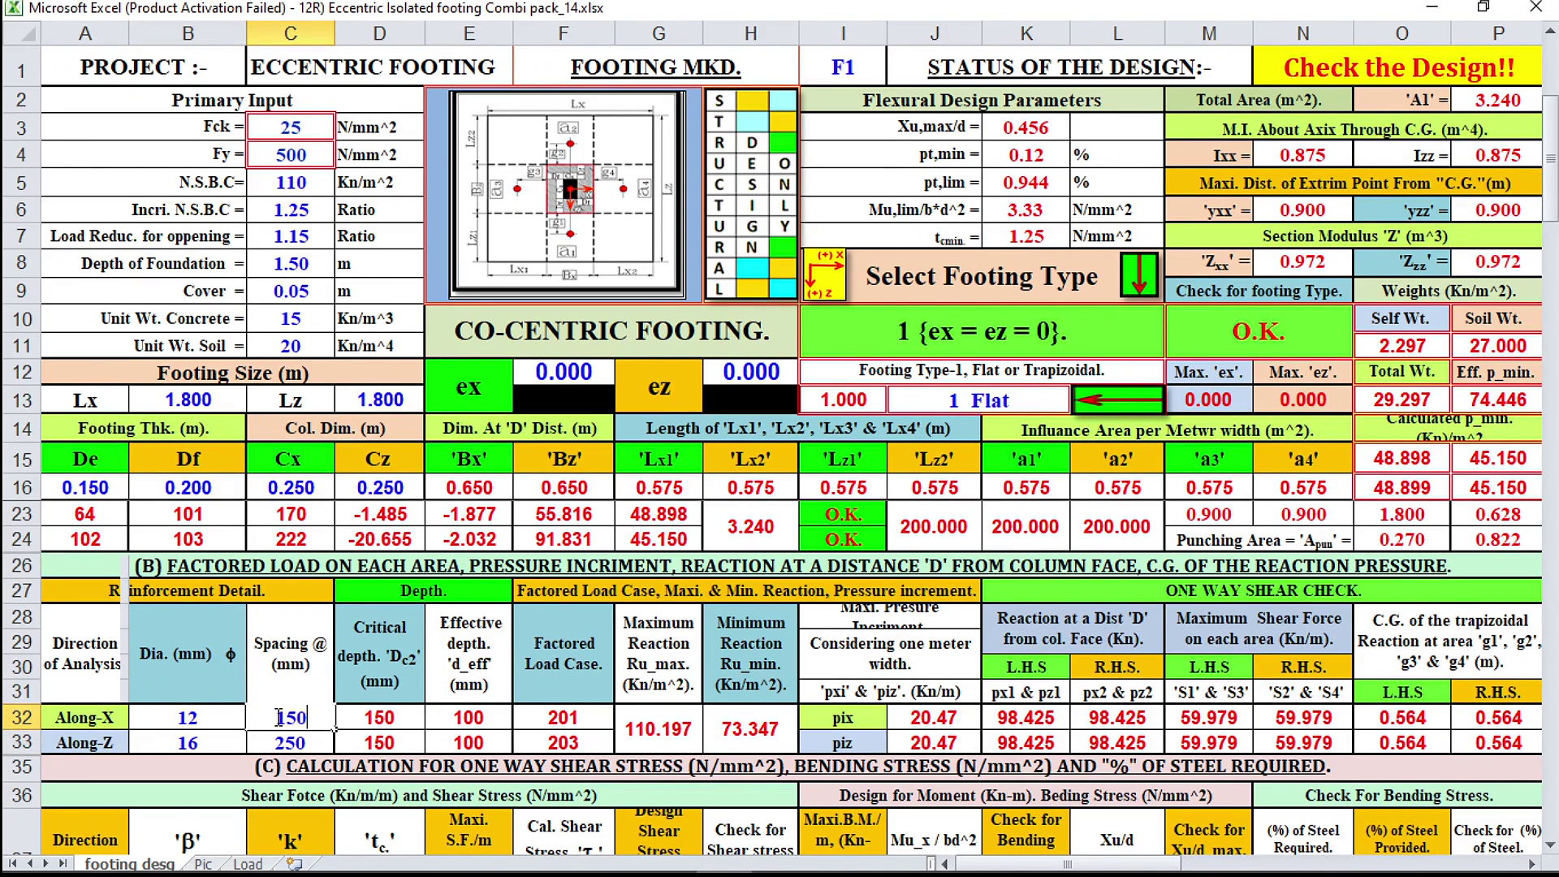
pyautogui.press('Return')
# Set the Along-Z reinforcement to 12 mm bars at 150 mm spacing in B33 and C33.
pyautogui.click(207, 741)
pyautogui.write('12')
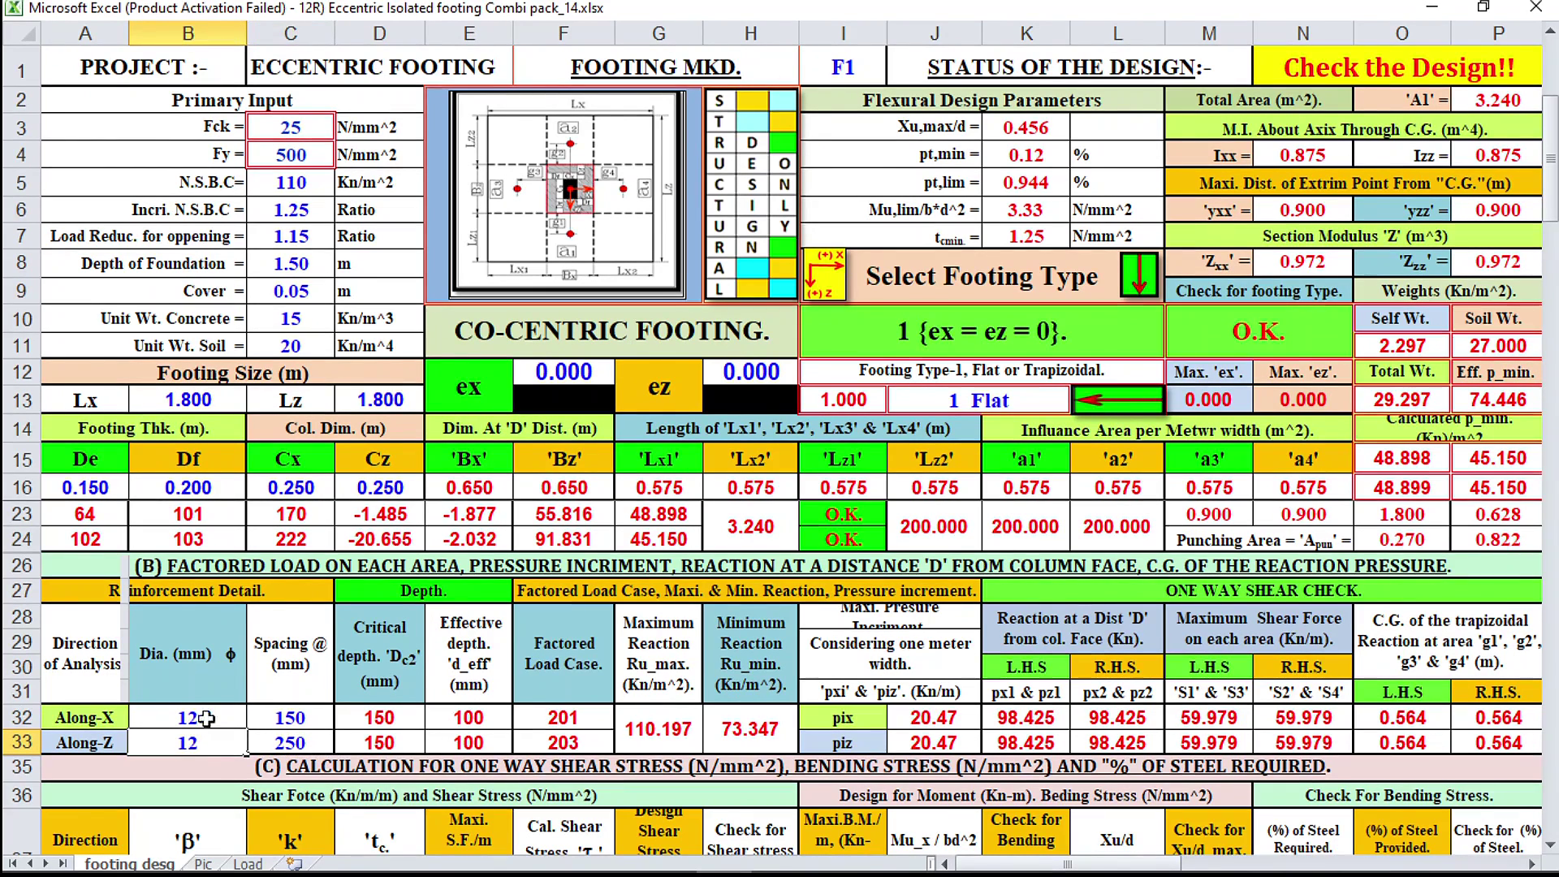
pyautogui.click(292, 740)
pyautogui.write('150')
pyautogui.press('Return')
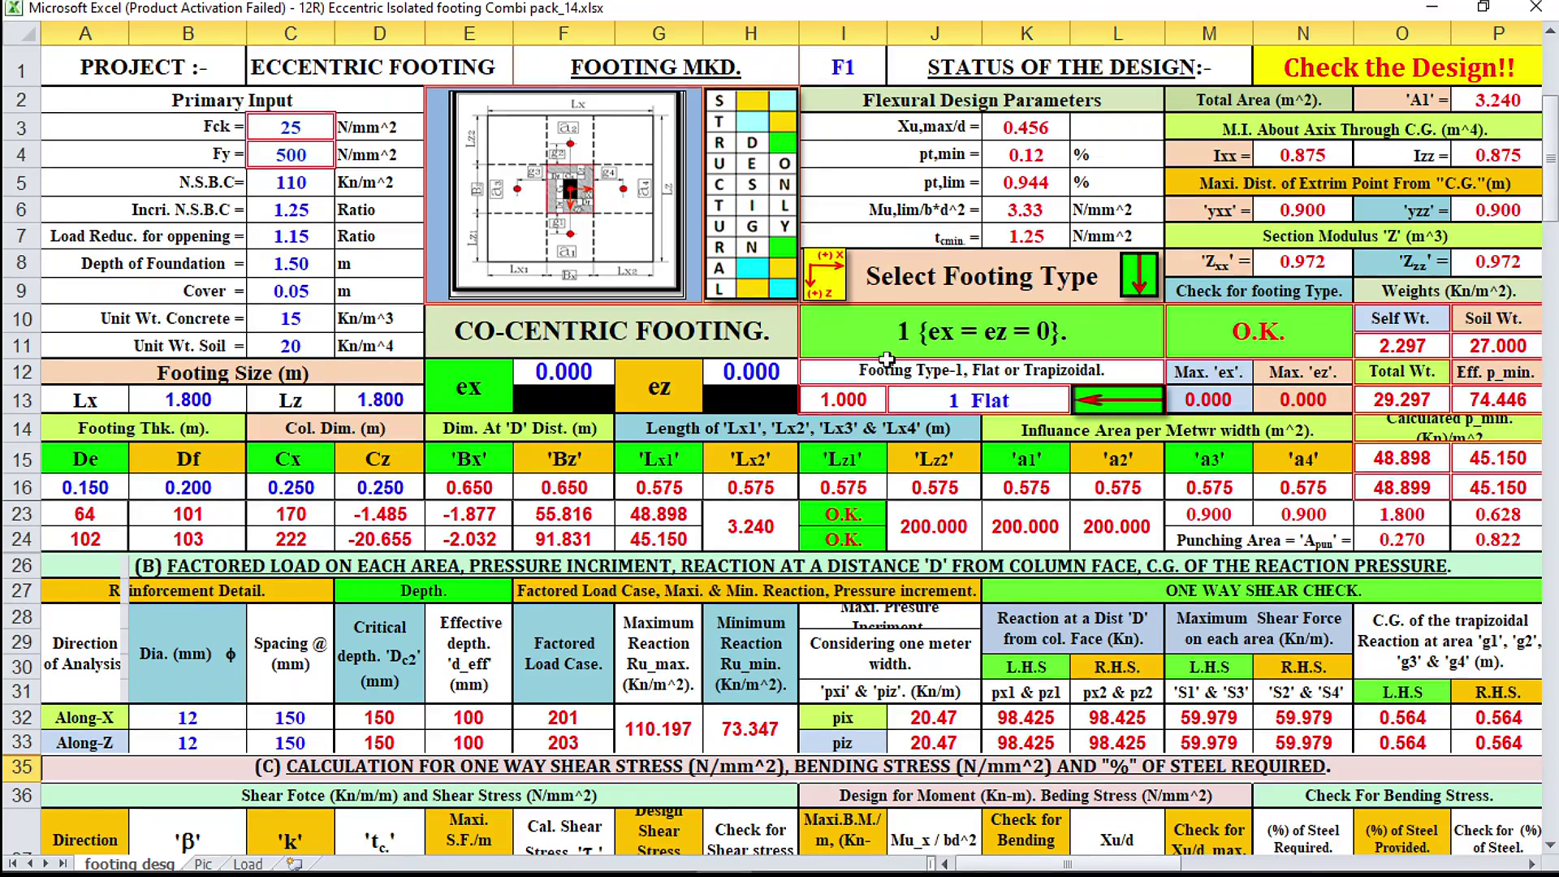
pyautogui.scroll(-2, 820, 370)
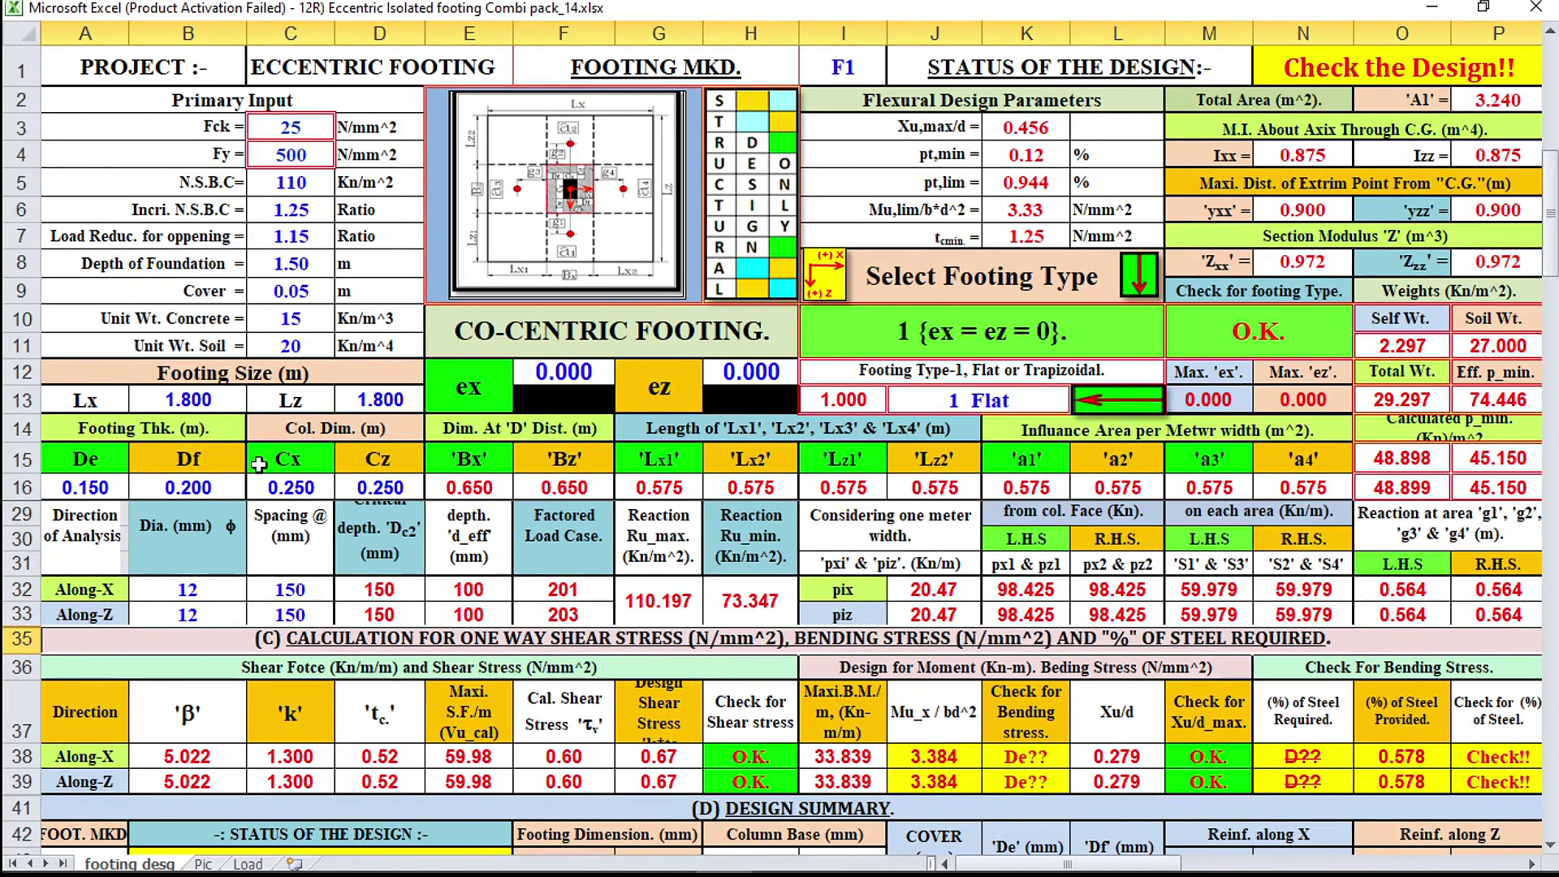
# Enter 0.2 for edge thickness De in A16 and review sections B and C.
pyautogui.click(81, 496)
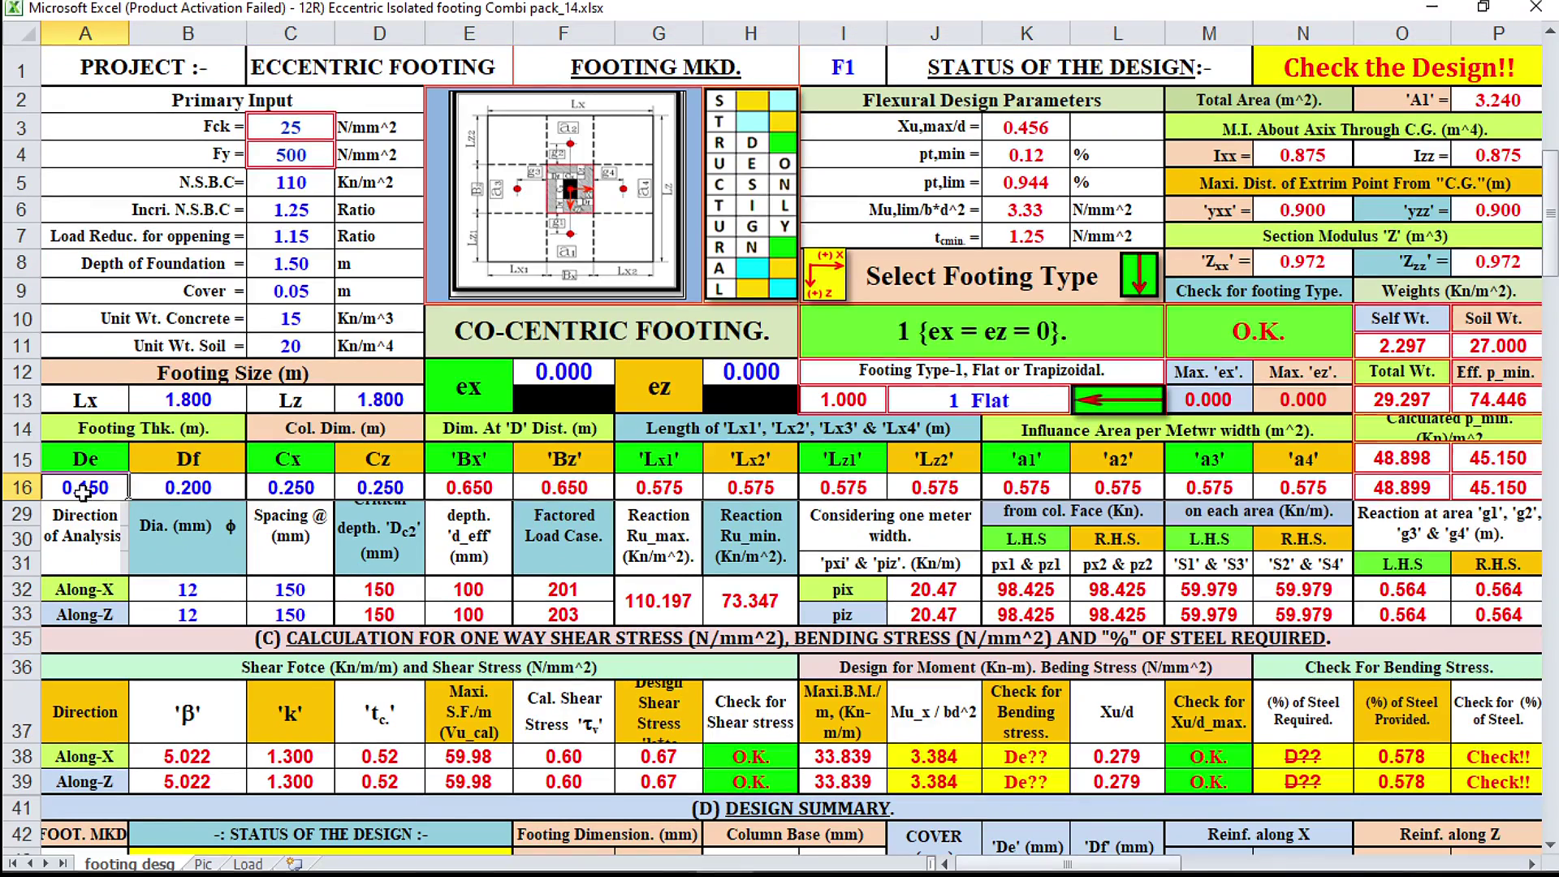
pyautogui.write('.2')
pyautogui.press('Return')
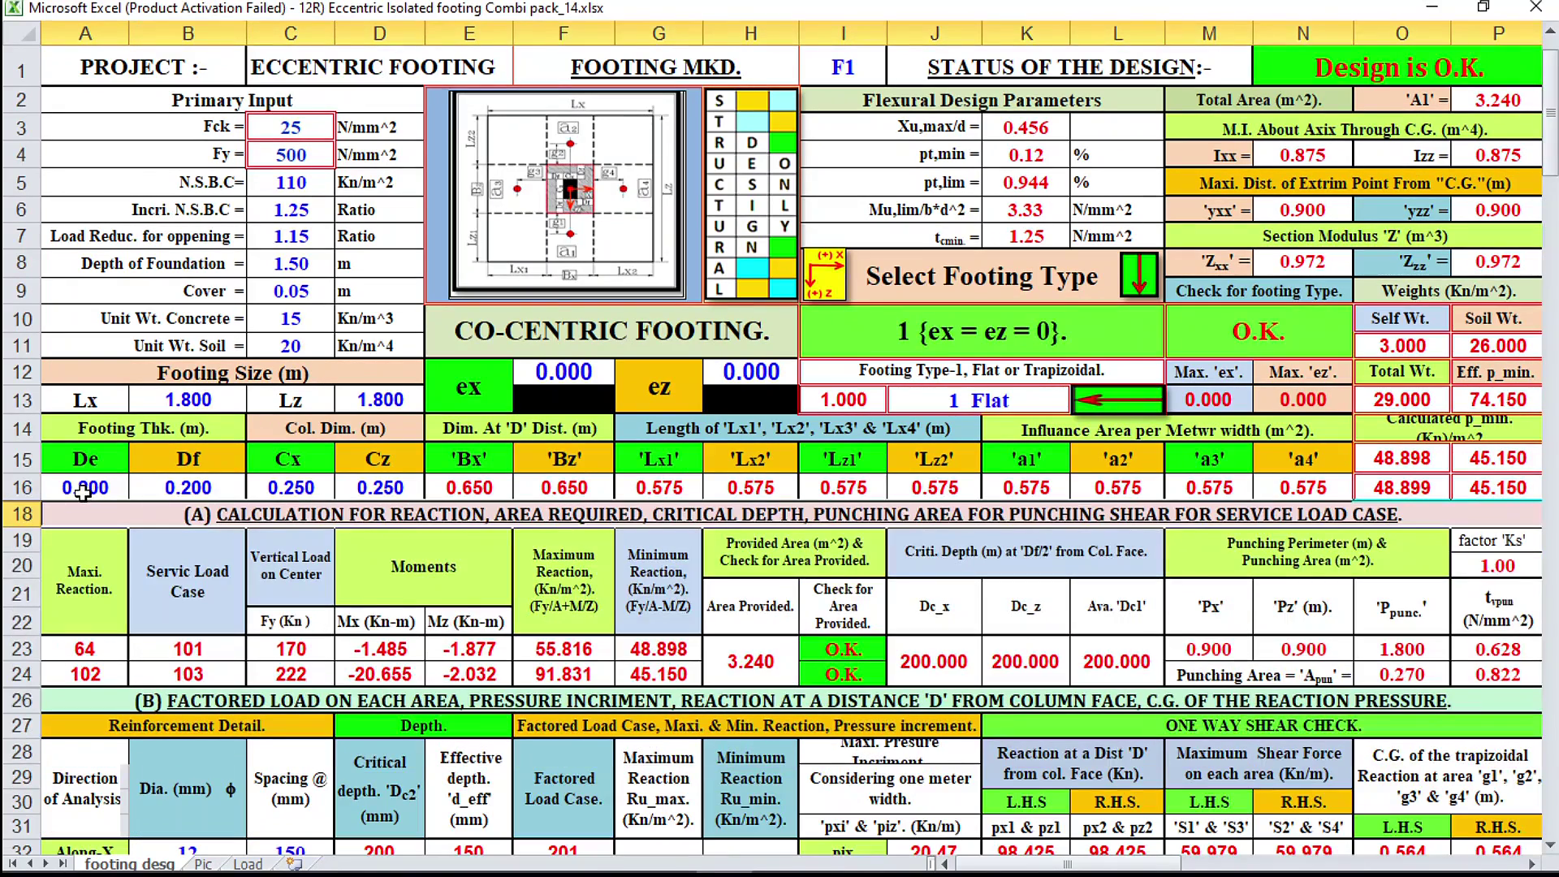
pyautogui.scroll(-3, 568, 731)
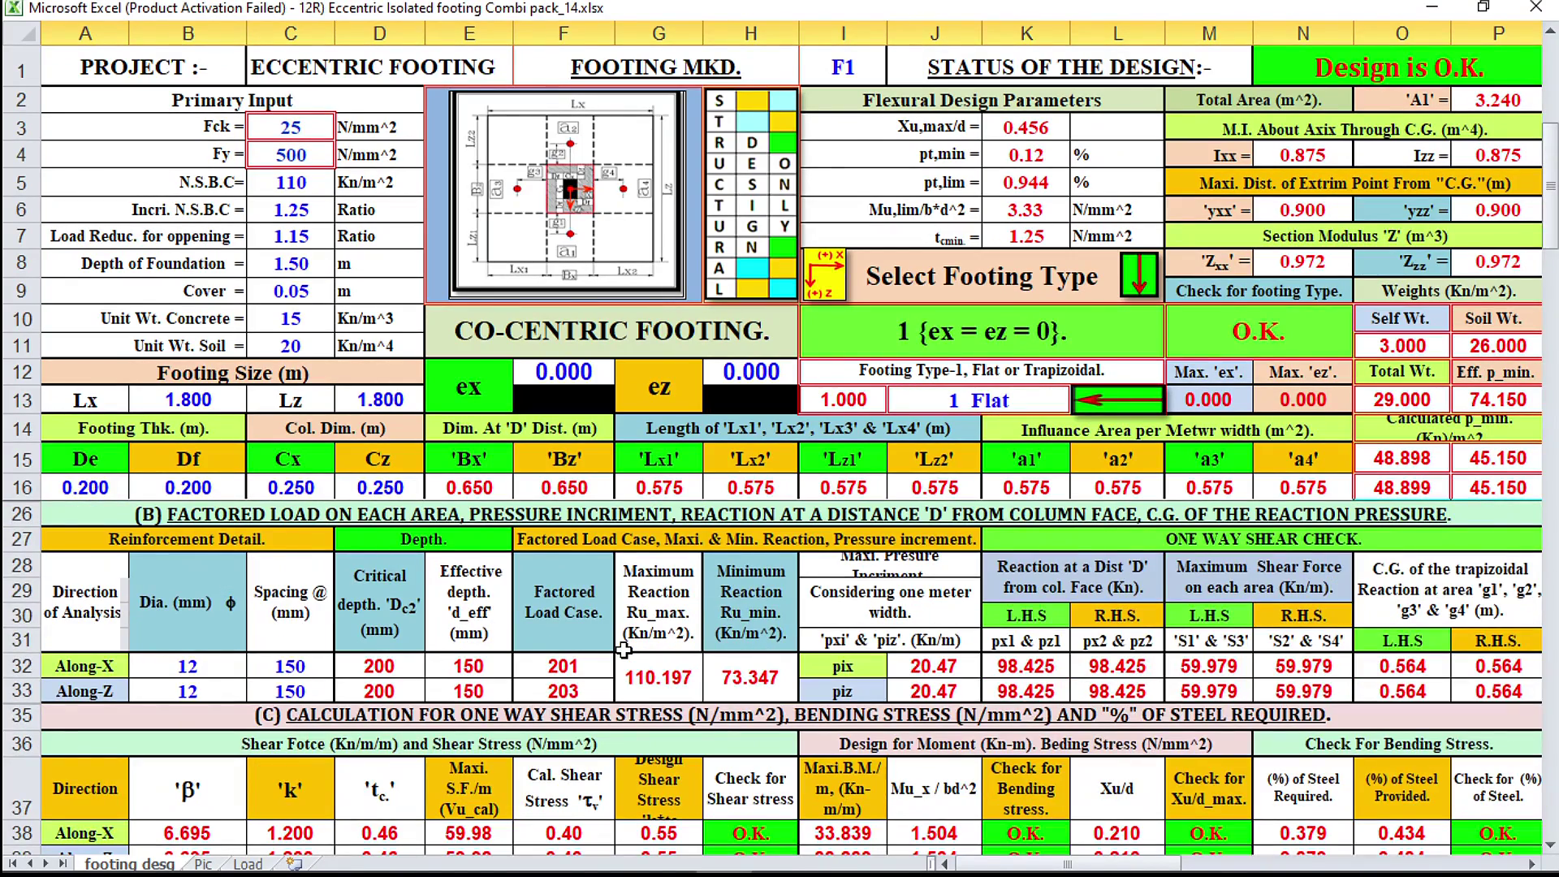
pyautogui.scroll(3, 623, 650)
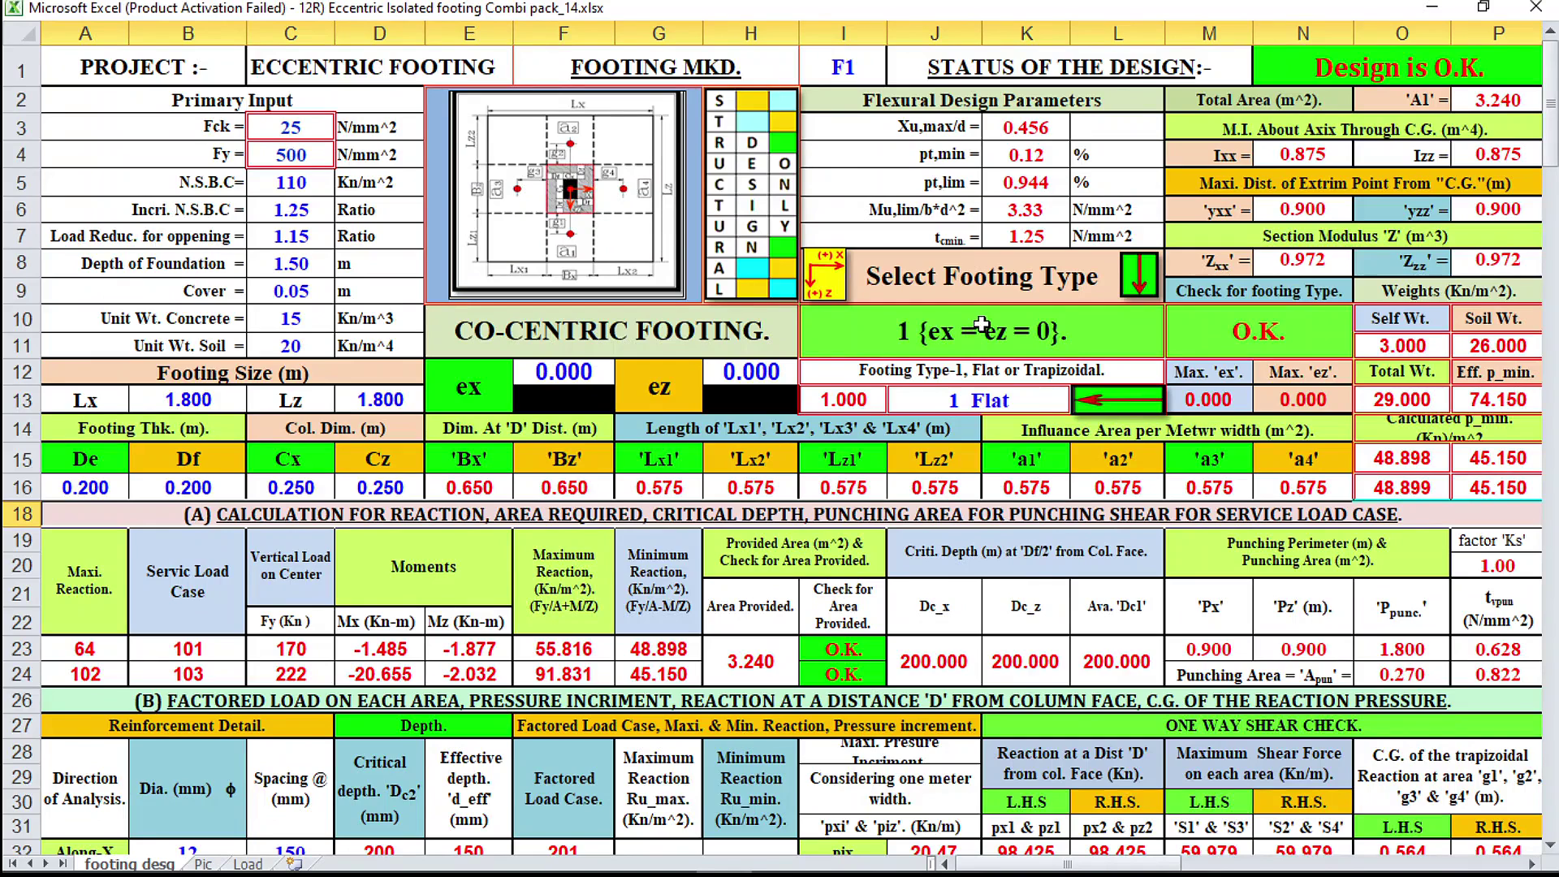
# Switch to footing type '2 {ex (+), ez = 0}' with ex eccentricity 0.300.
pyautogui.click(982, 325)
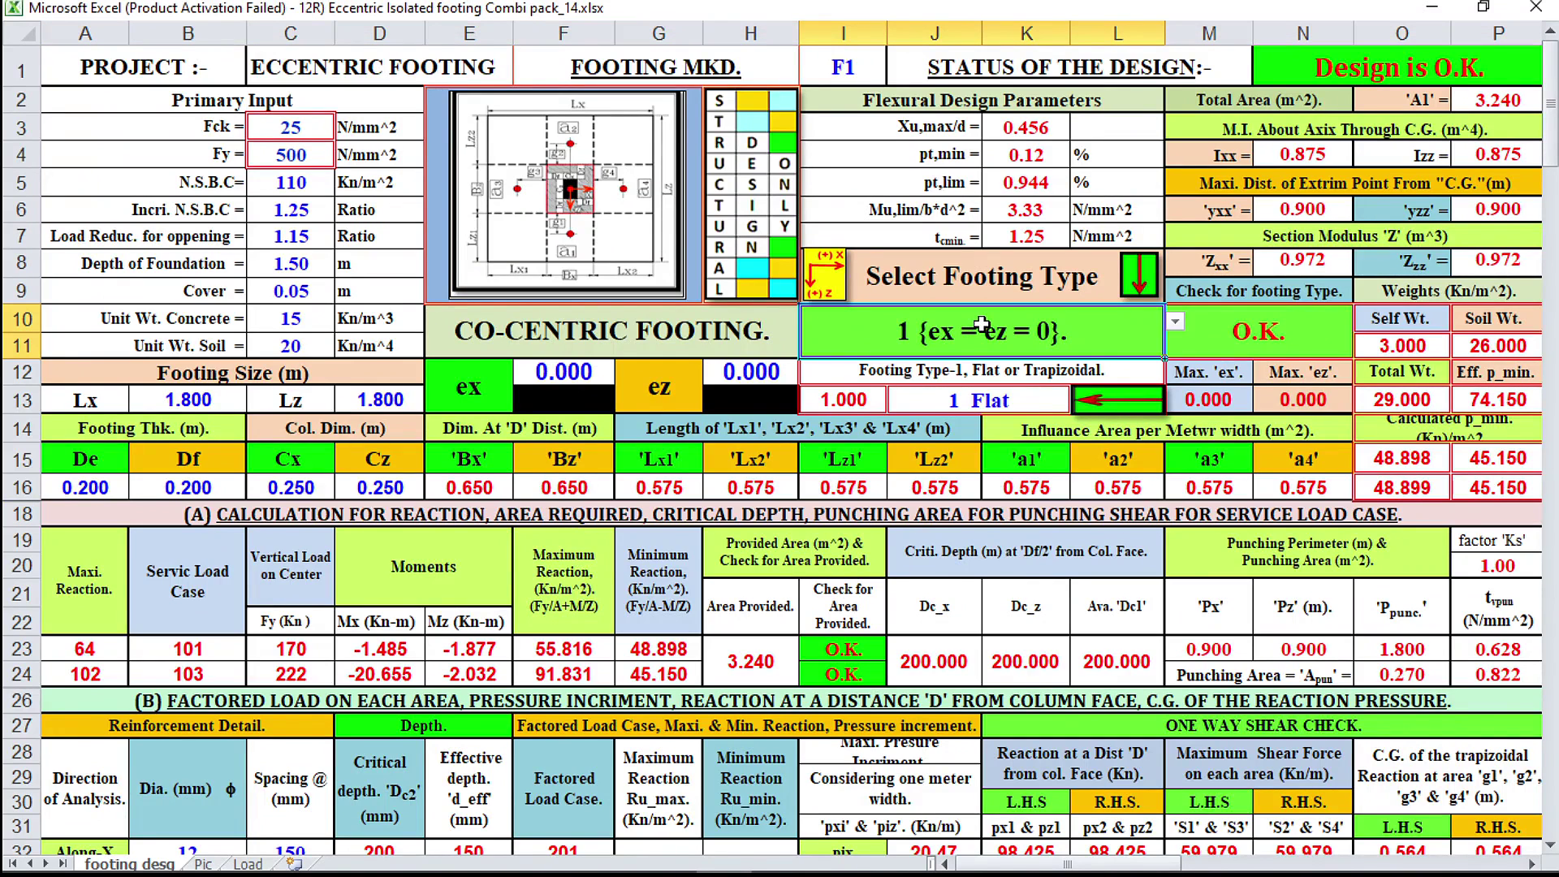
pyautogui.click(1175, 322)
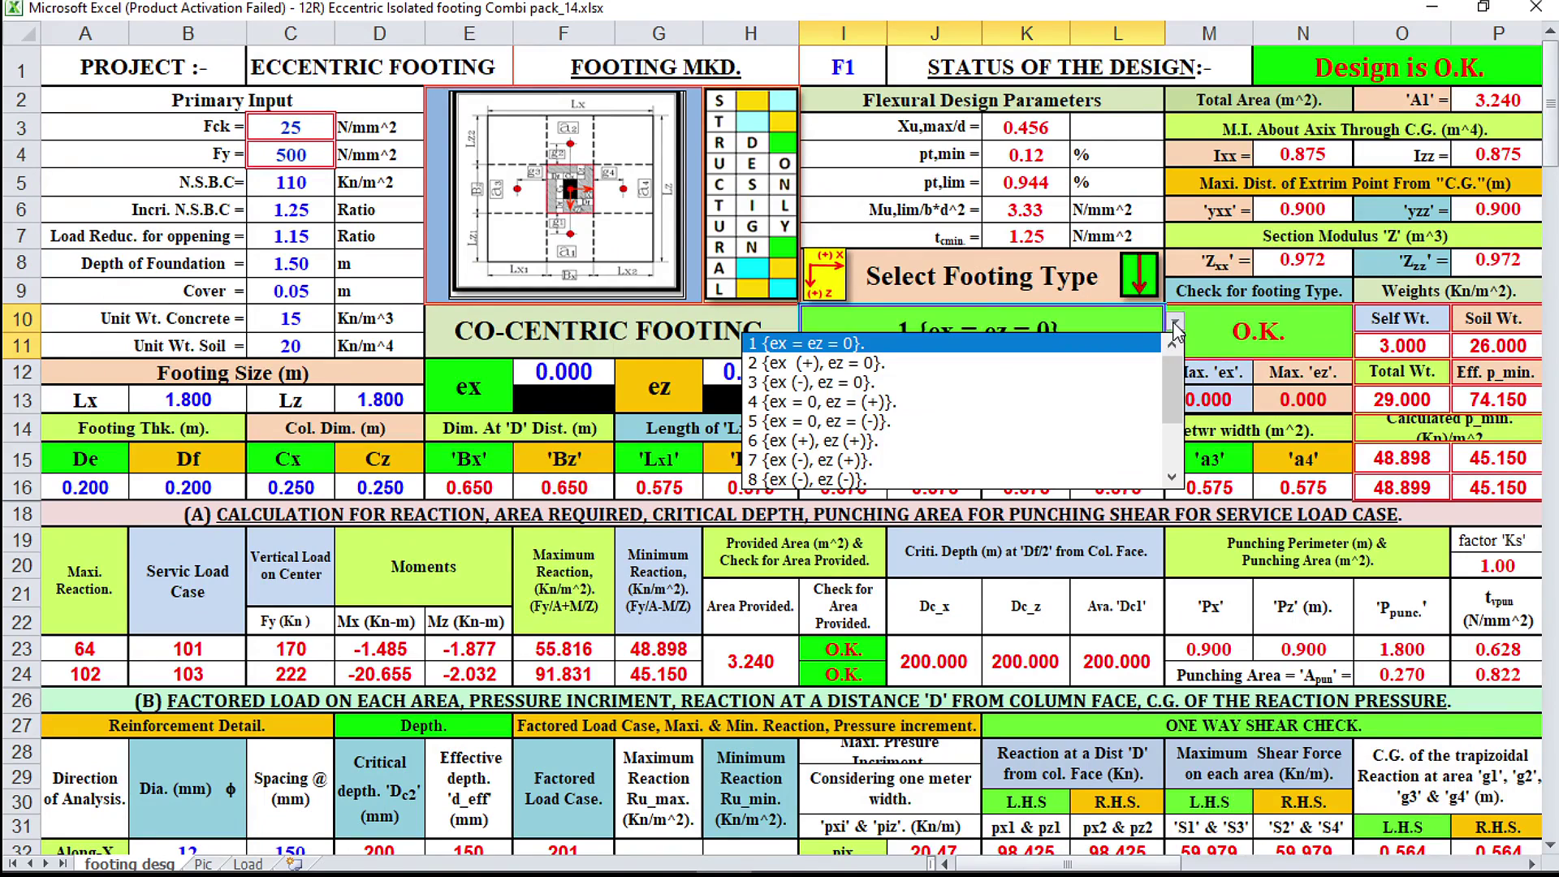
pyautogui.click(1062, 373)
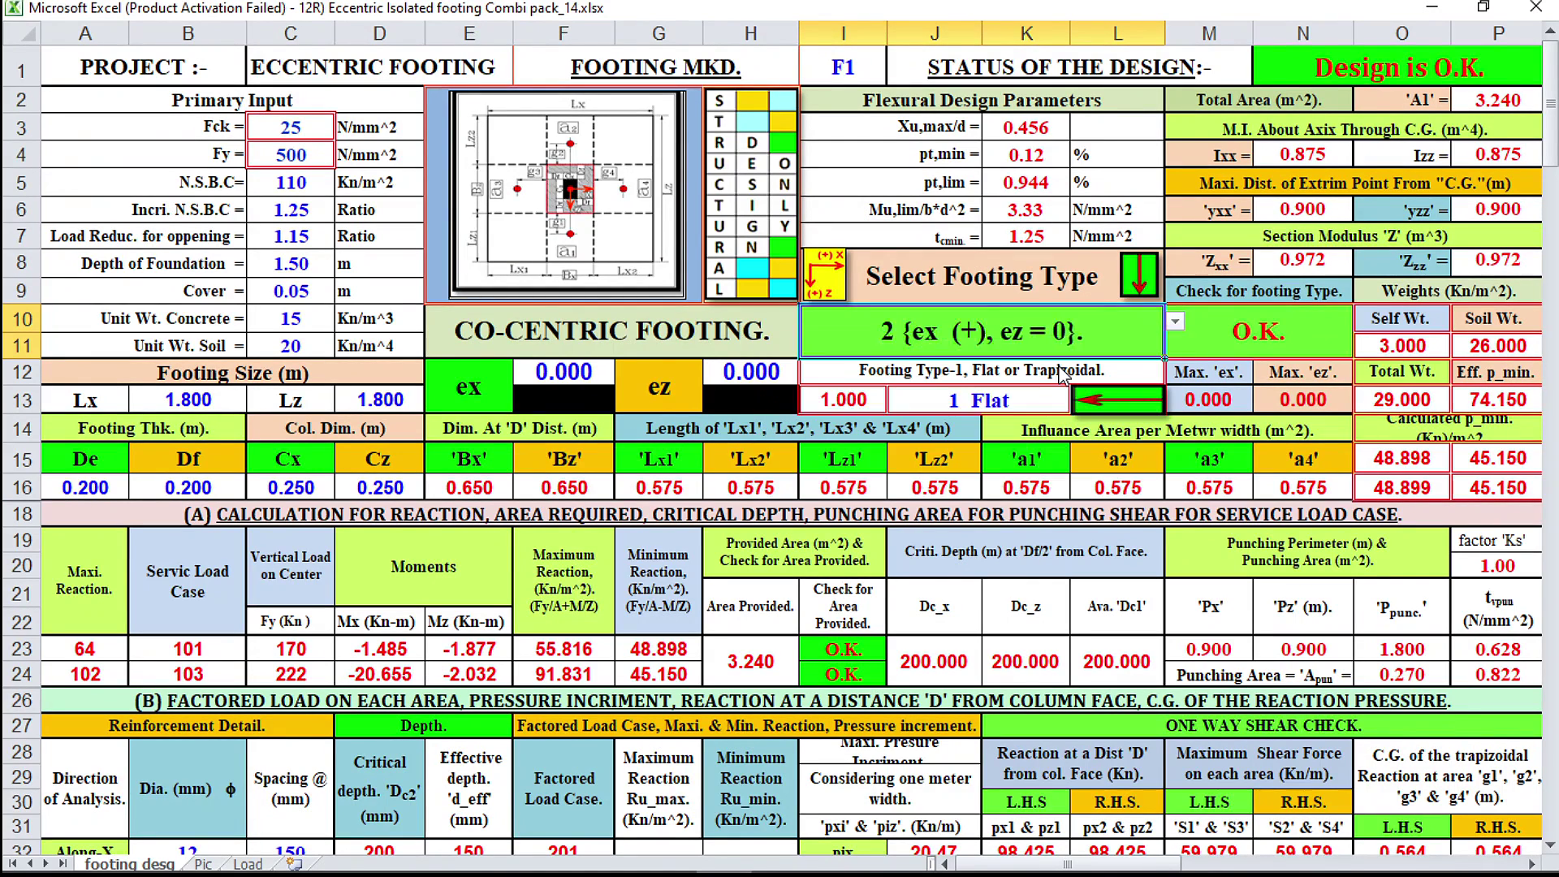
pyautogui.click(586, 372)
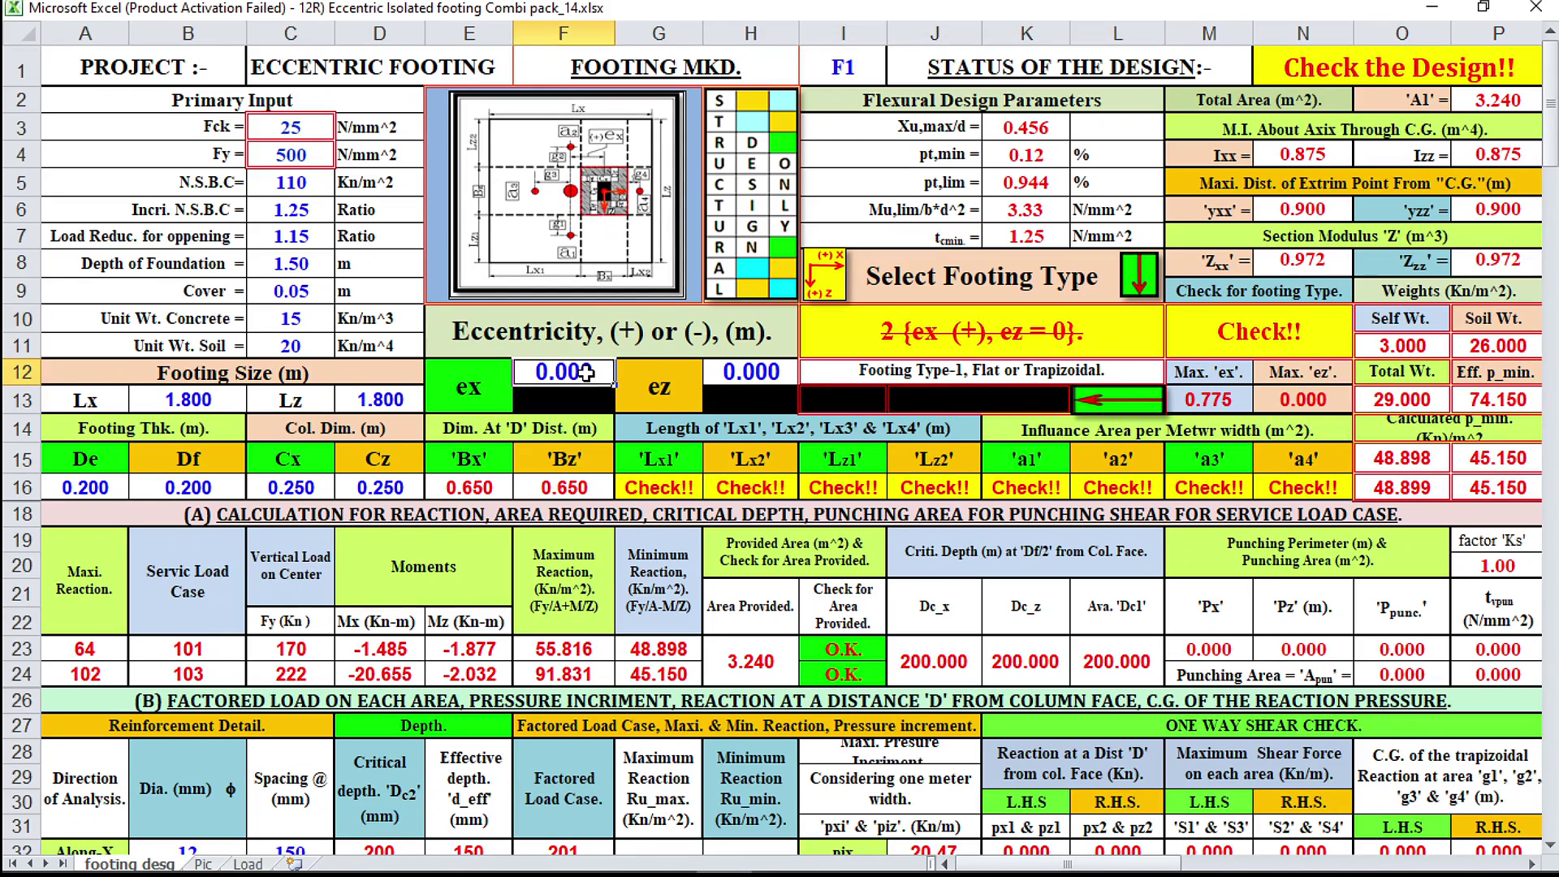
pyautogui.write('0')
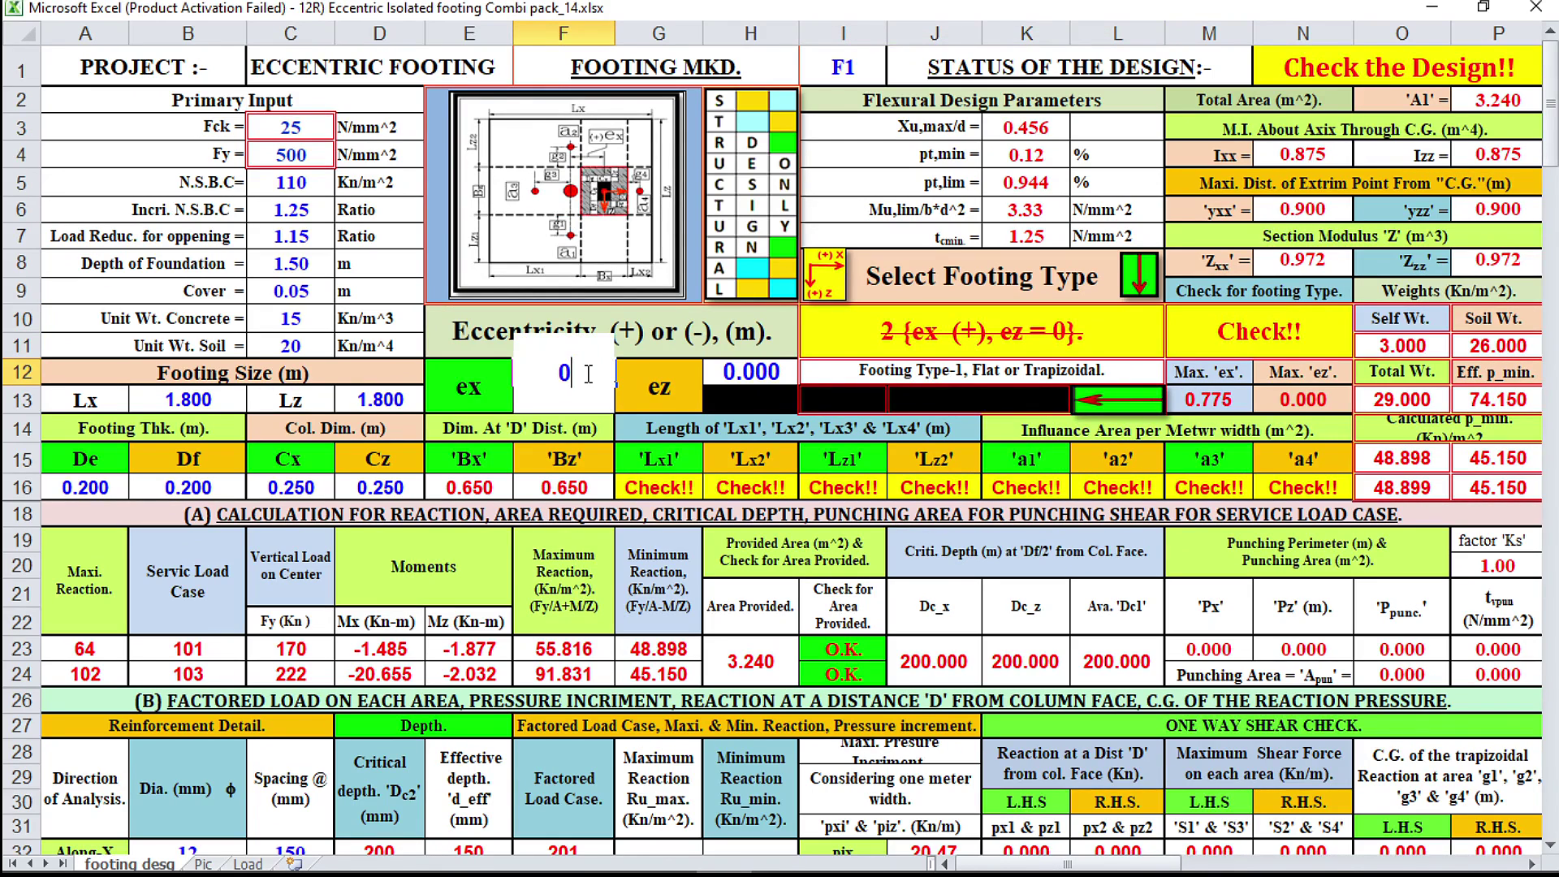
pyautogui.write('.3')
pyautogui.press('Return')
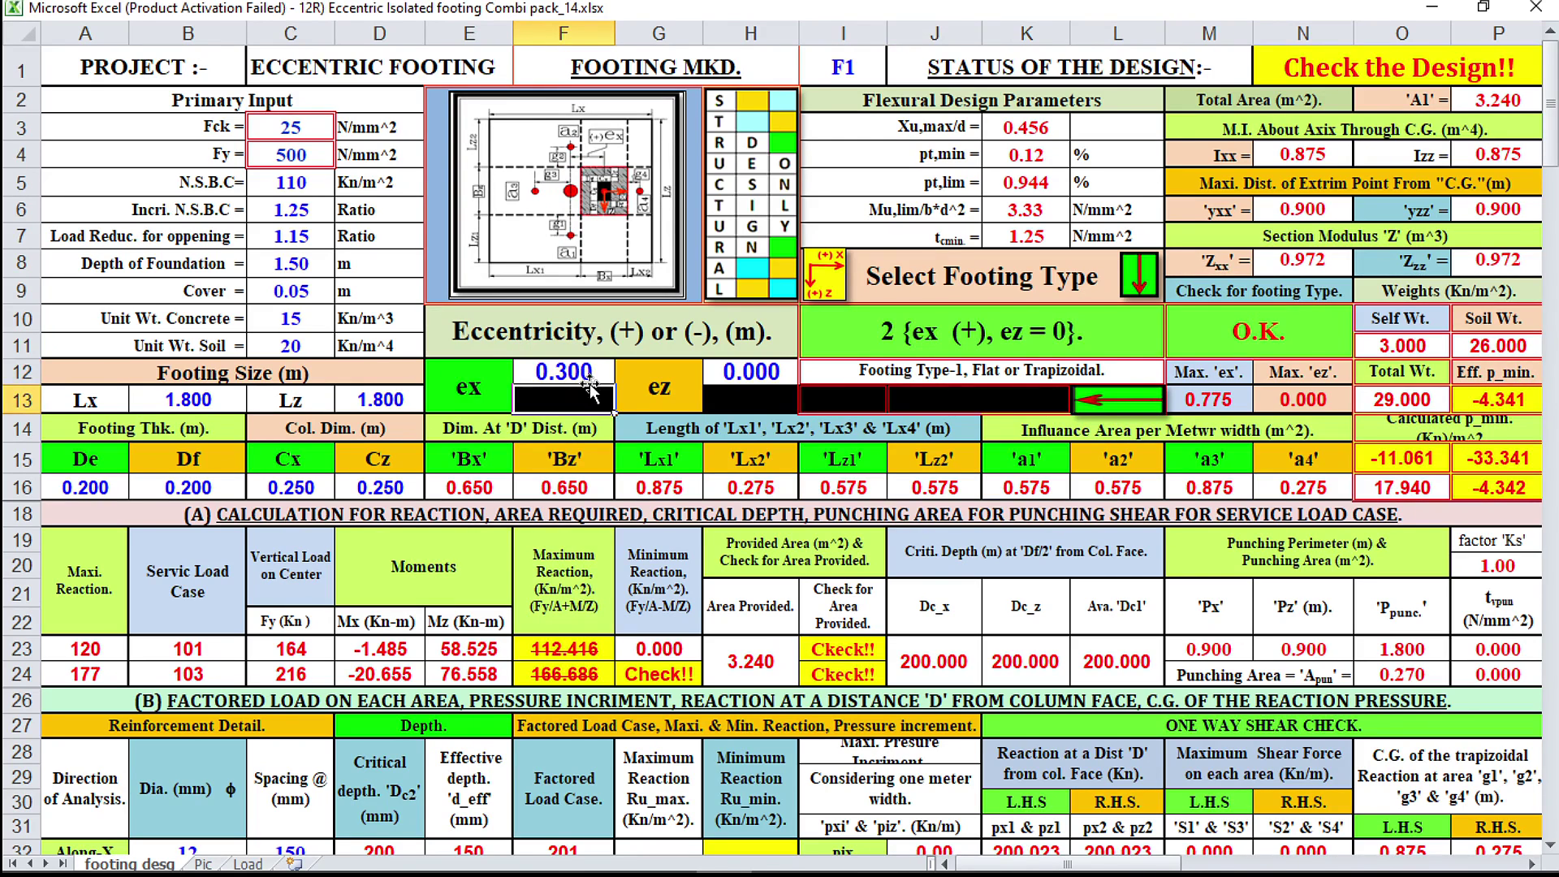
# Enlarge the footing to Lx = 2.000 m and Lz = 2.000 m.
pyautogui.click(208, 399)
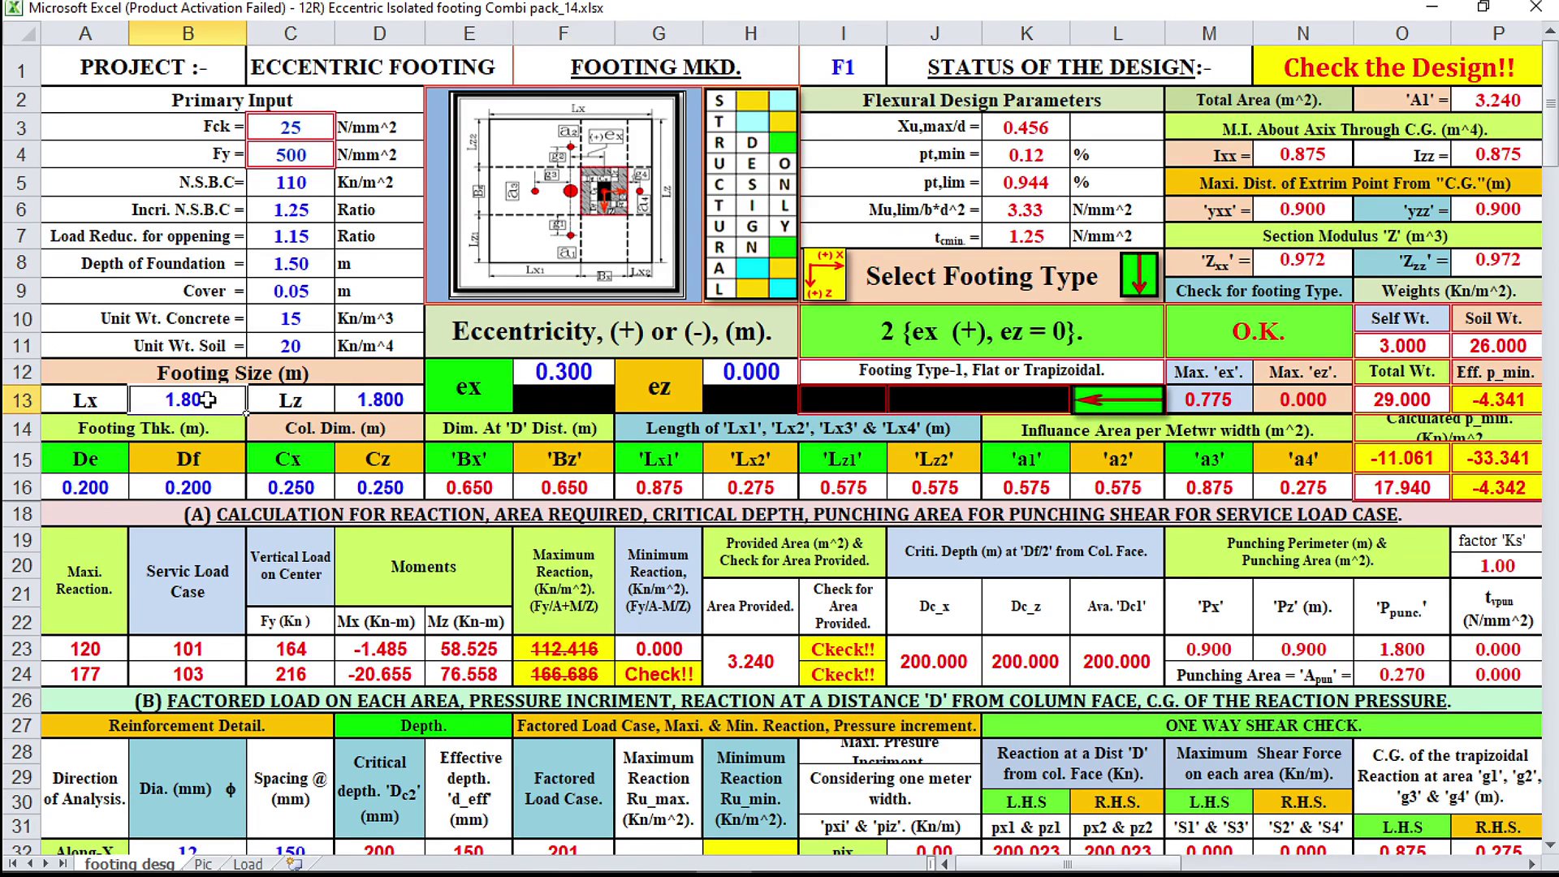
pyautogui.write('2')
pyautogui.click(392, 396)
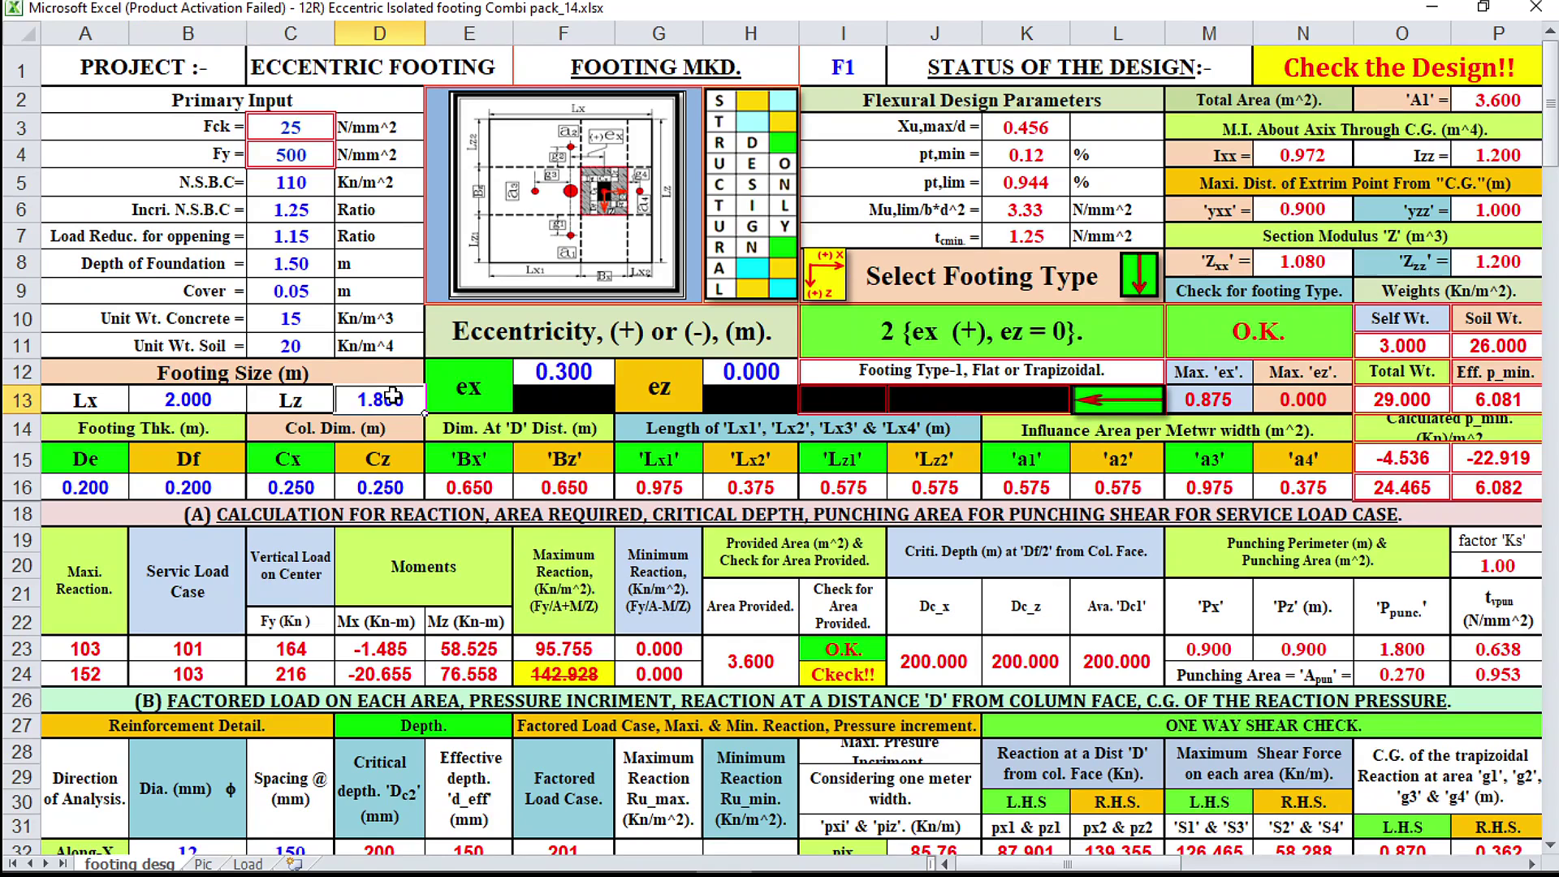
pyautogui.write('2')
pyautogui.press('Return')
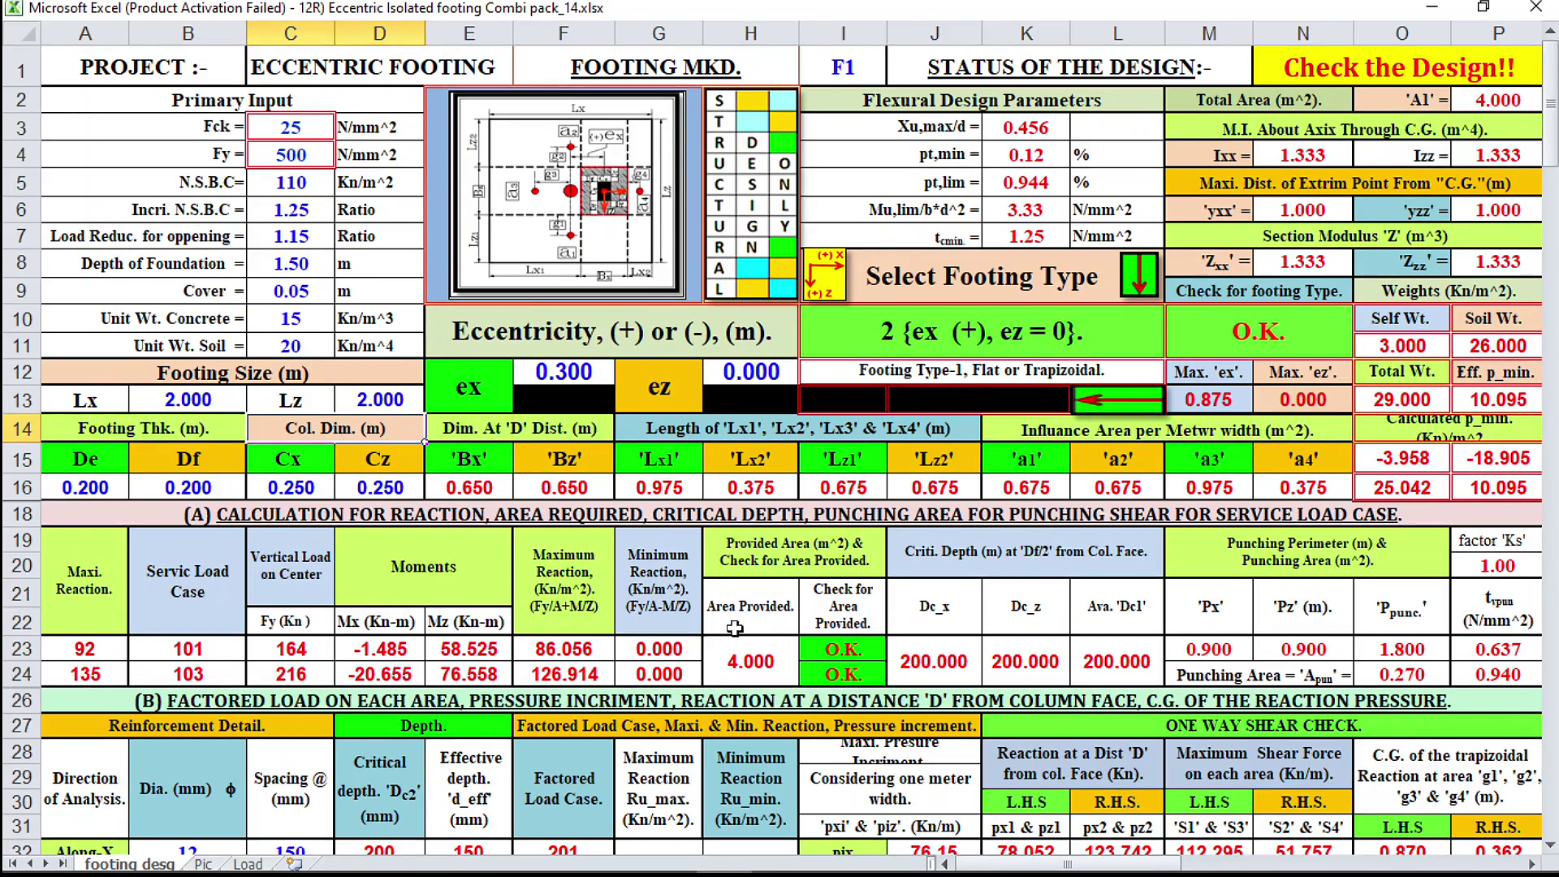
# Enter 0.25 for both thicknesses, De in A16 and Df in B16.
pyautogui.scroll(-5, 686, 649)
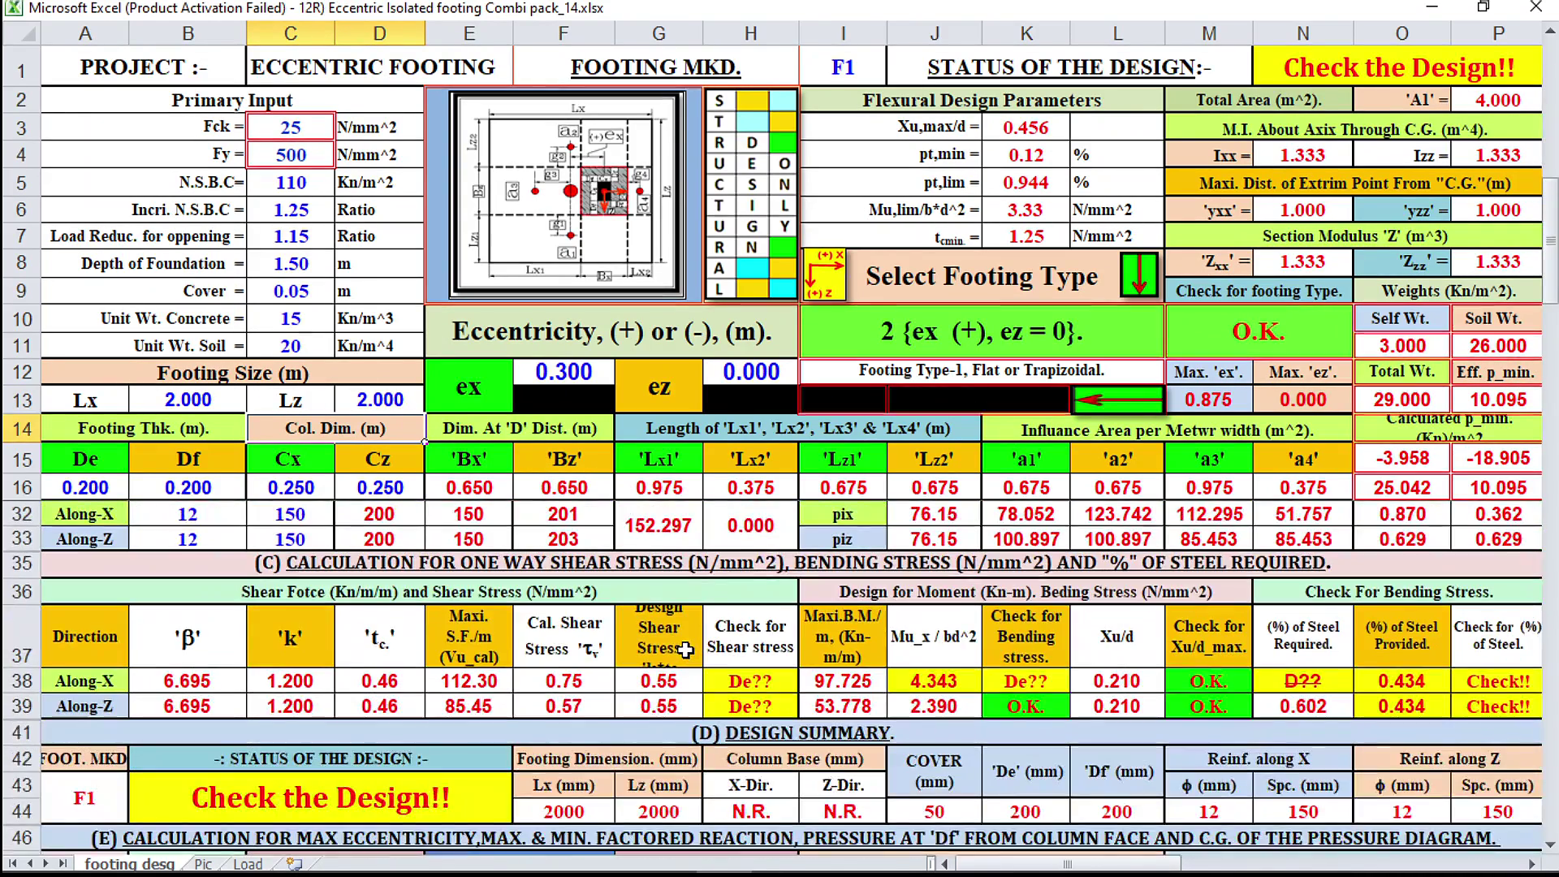
pyautogui.scroll(3, 686, 649)
pyautogui.scroll(-2, 686, 649)
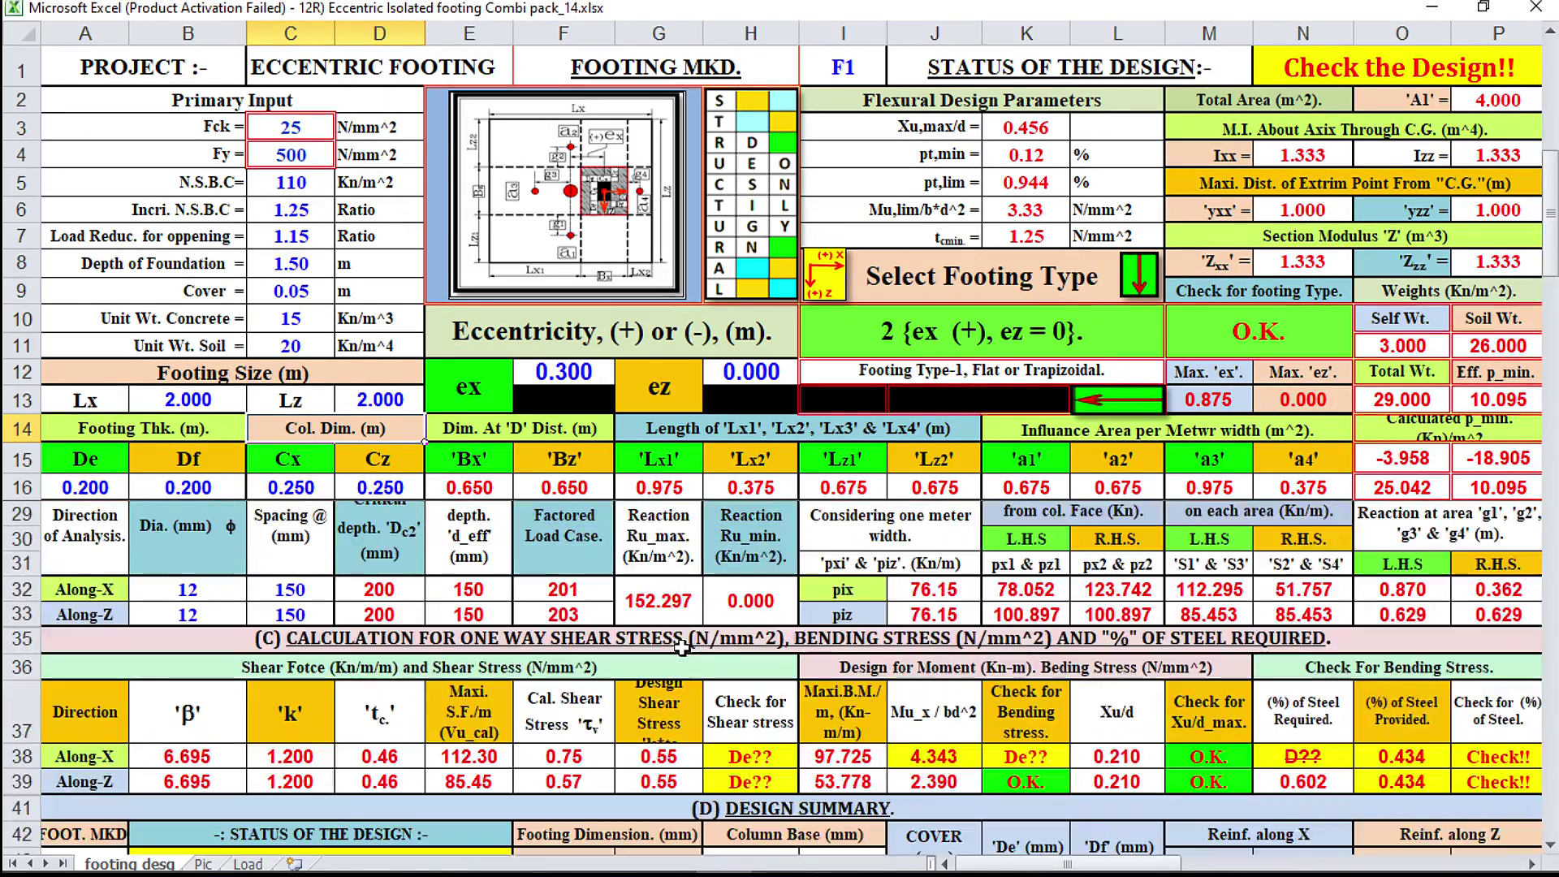
pyautogui.click(178, 488)
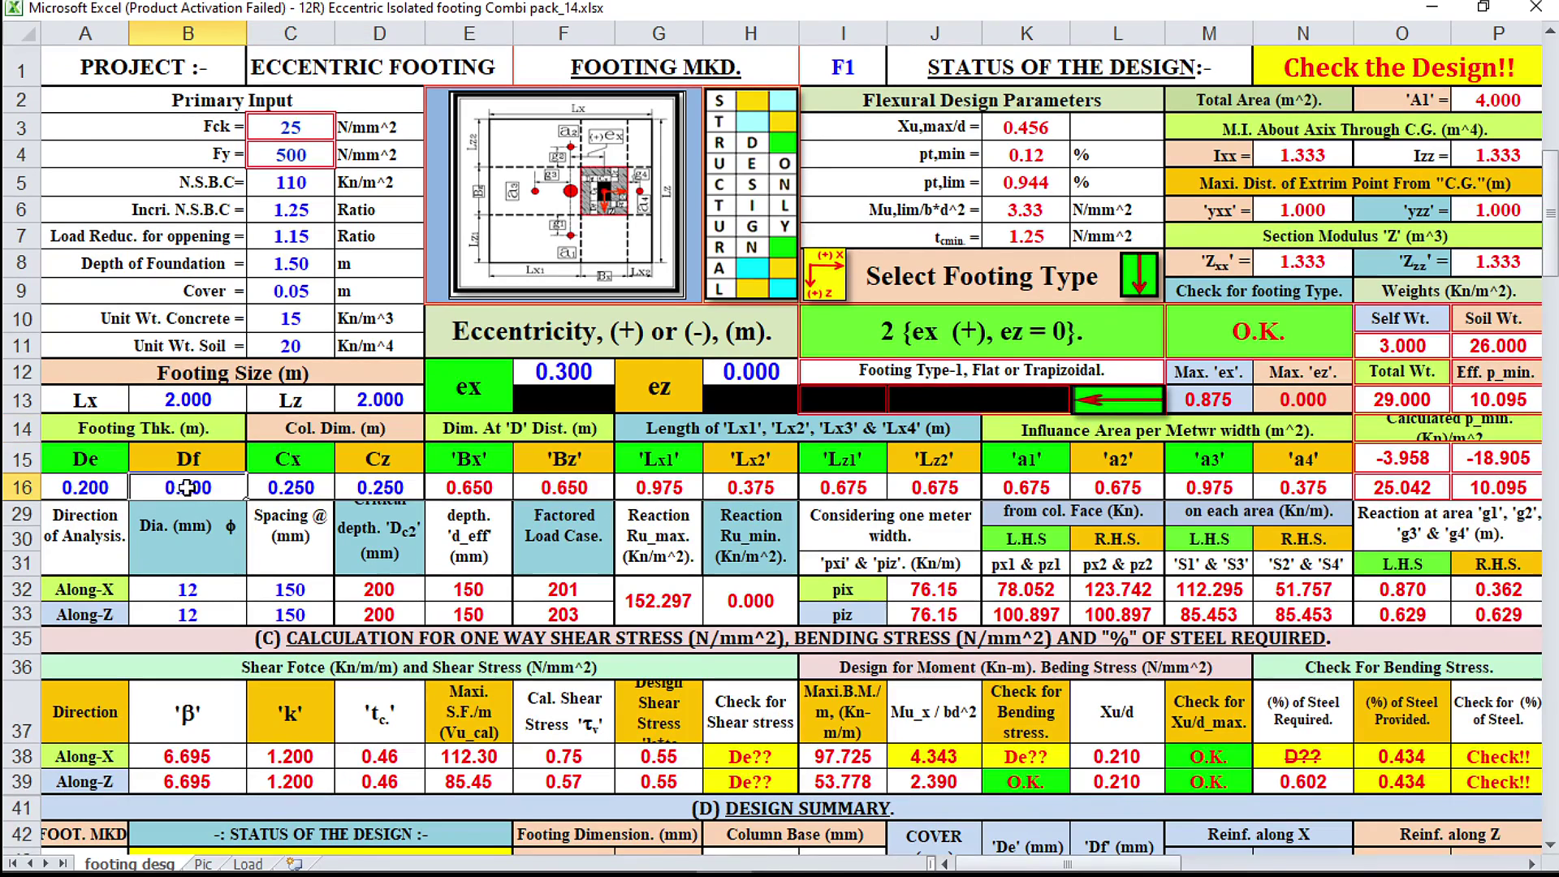
pyautogui.click(72, 487)
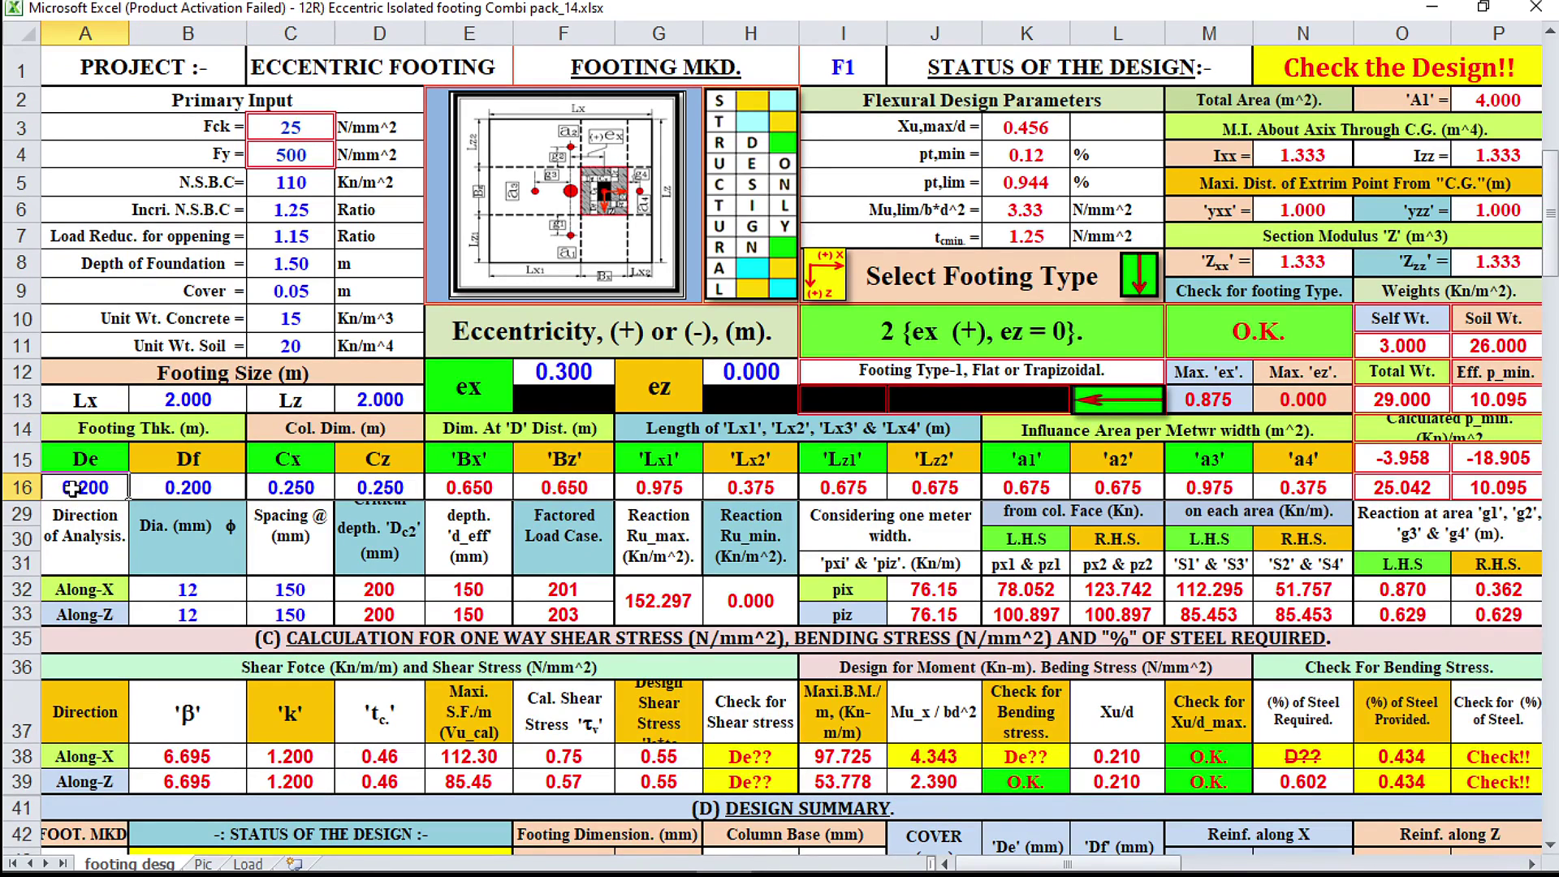
pyautogui.write('.25')
pyautogui.press('Return')
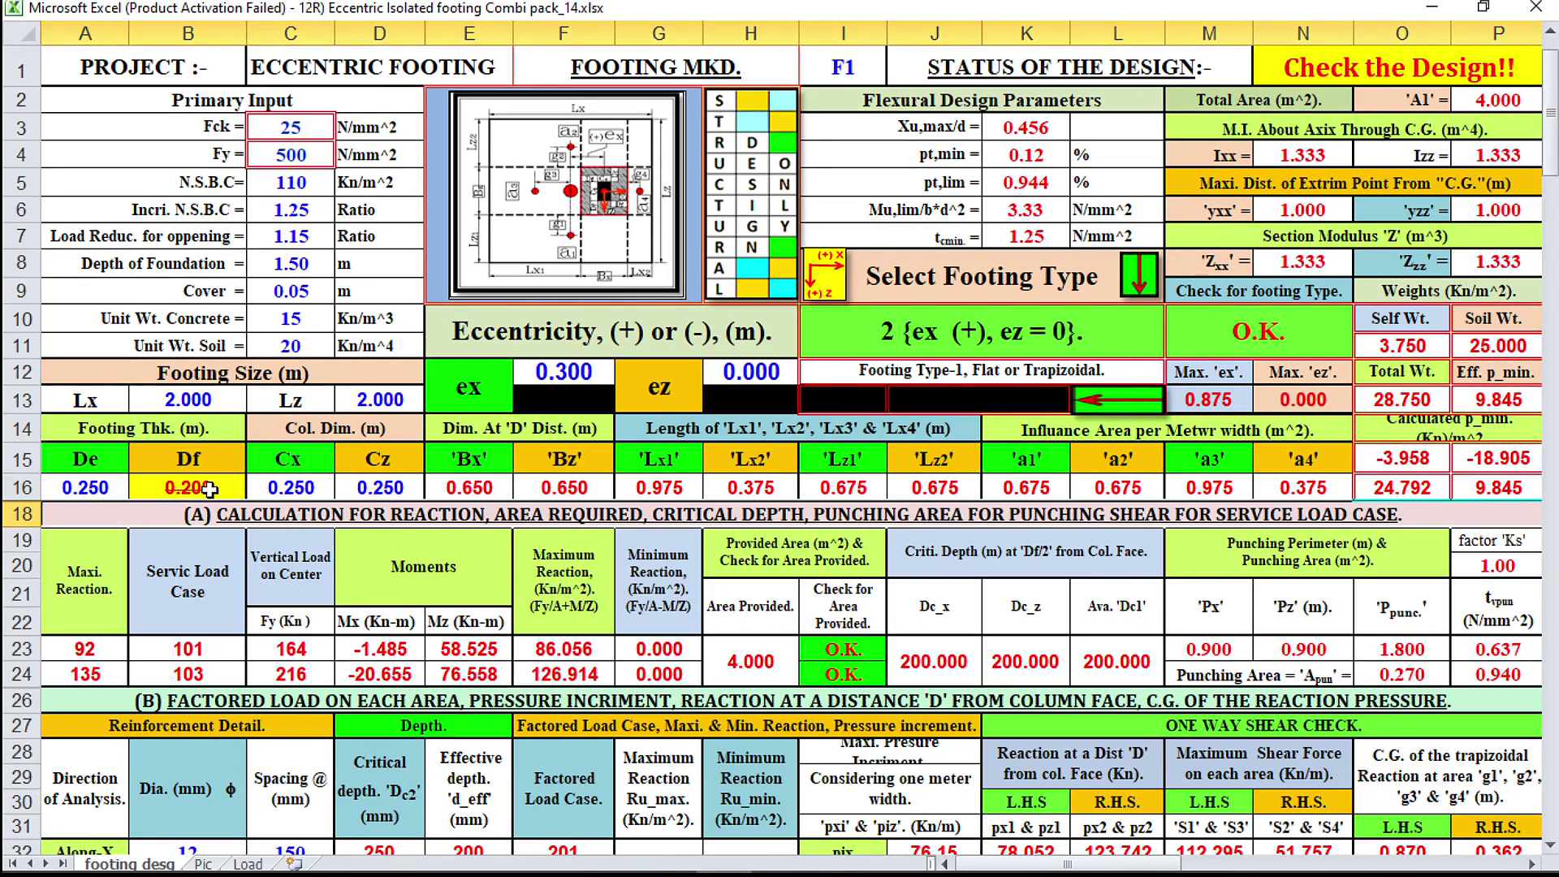
pyautogui.click(210, 489)
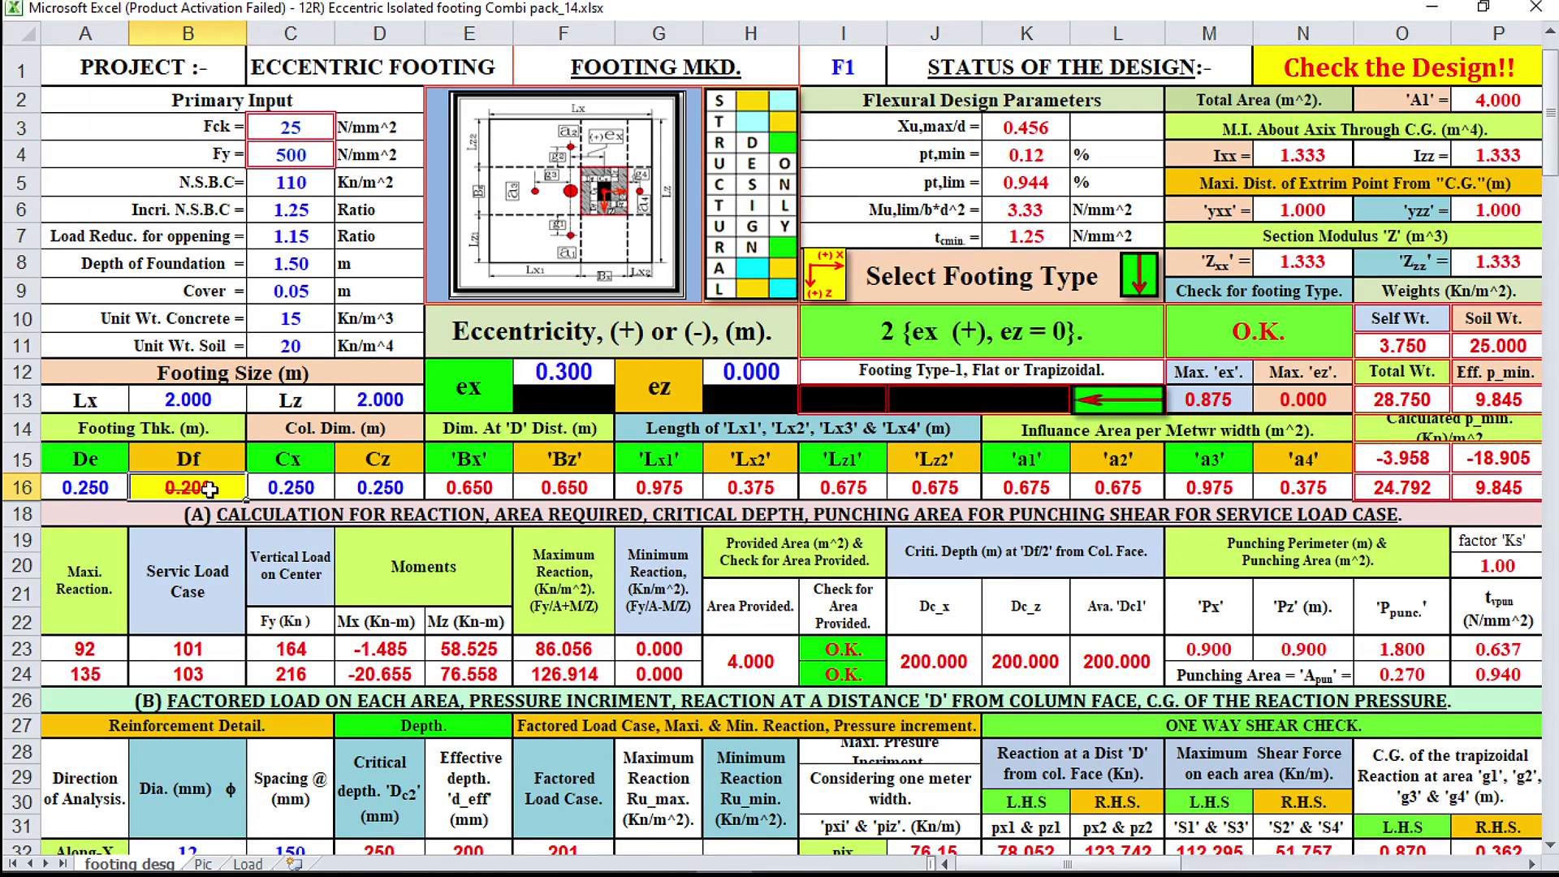
pyautogui.write('.25')
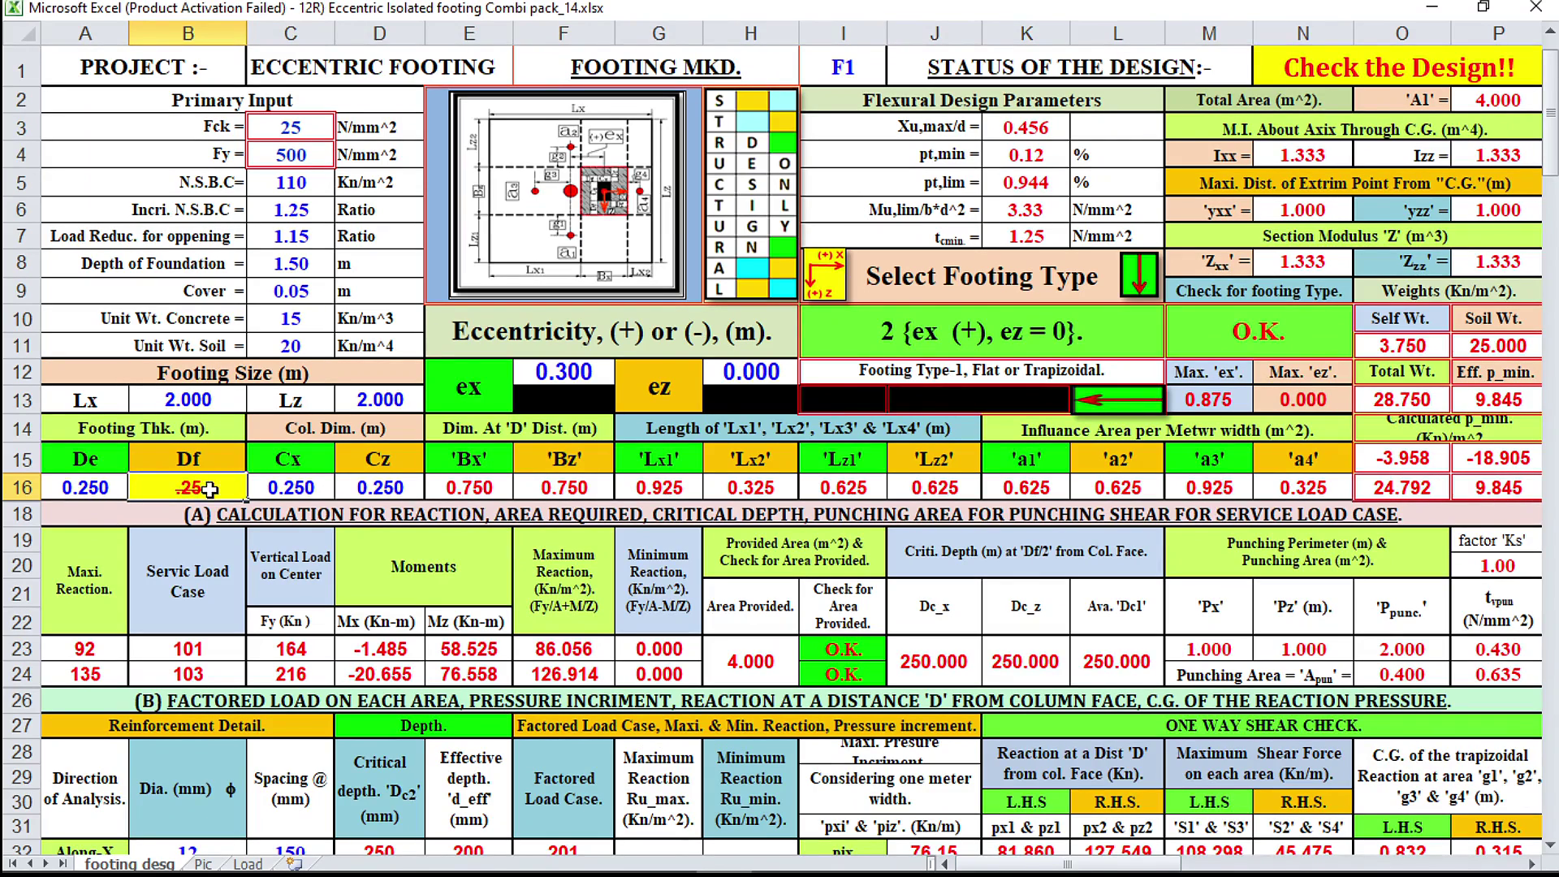
pyautogui.press('Return')
pyautogui.scroll(-2, 487, 514)
pyautogui.scroll(-2, 487, 514)
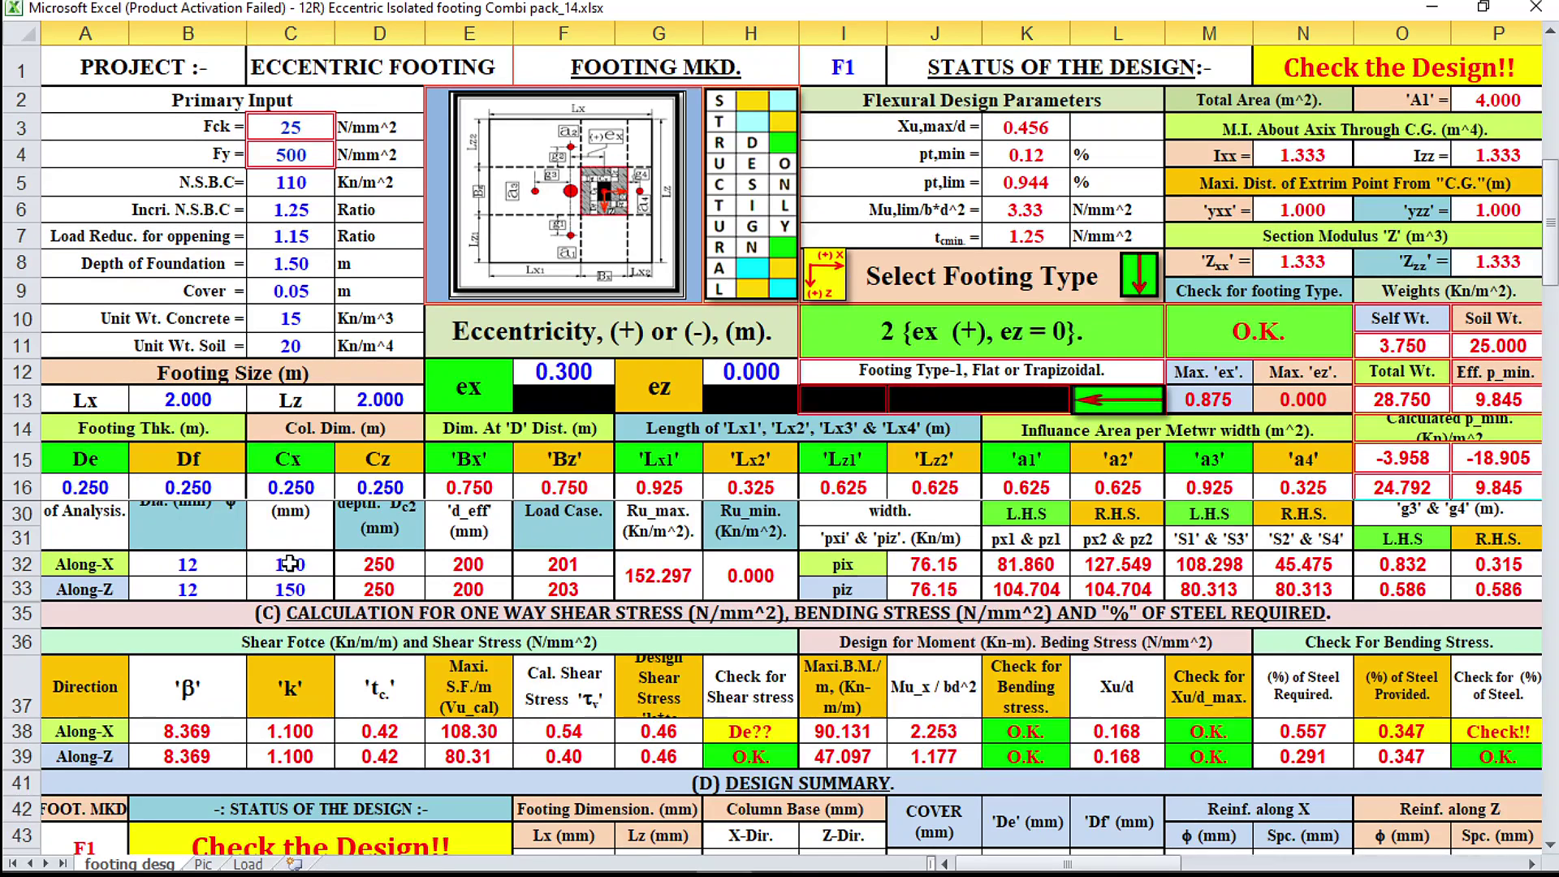
# Change the Along-X bar spacing in C32 to 100 mm.
pyautogui.click(290, 563)
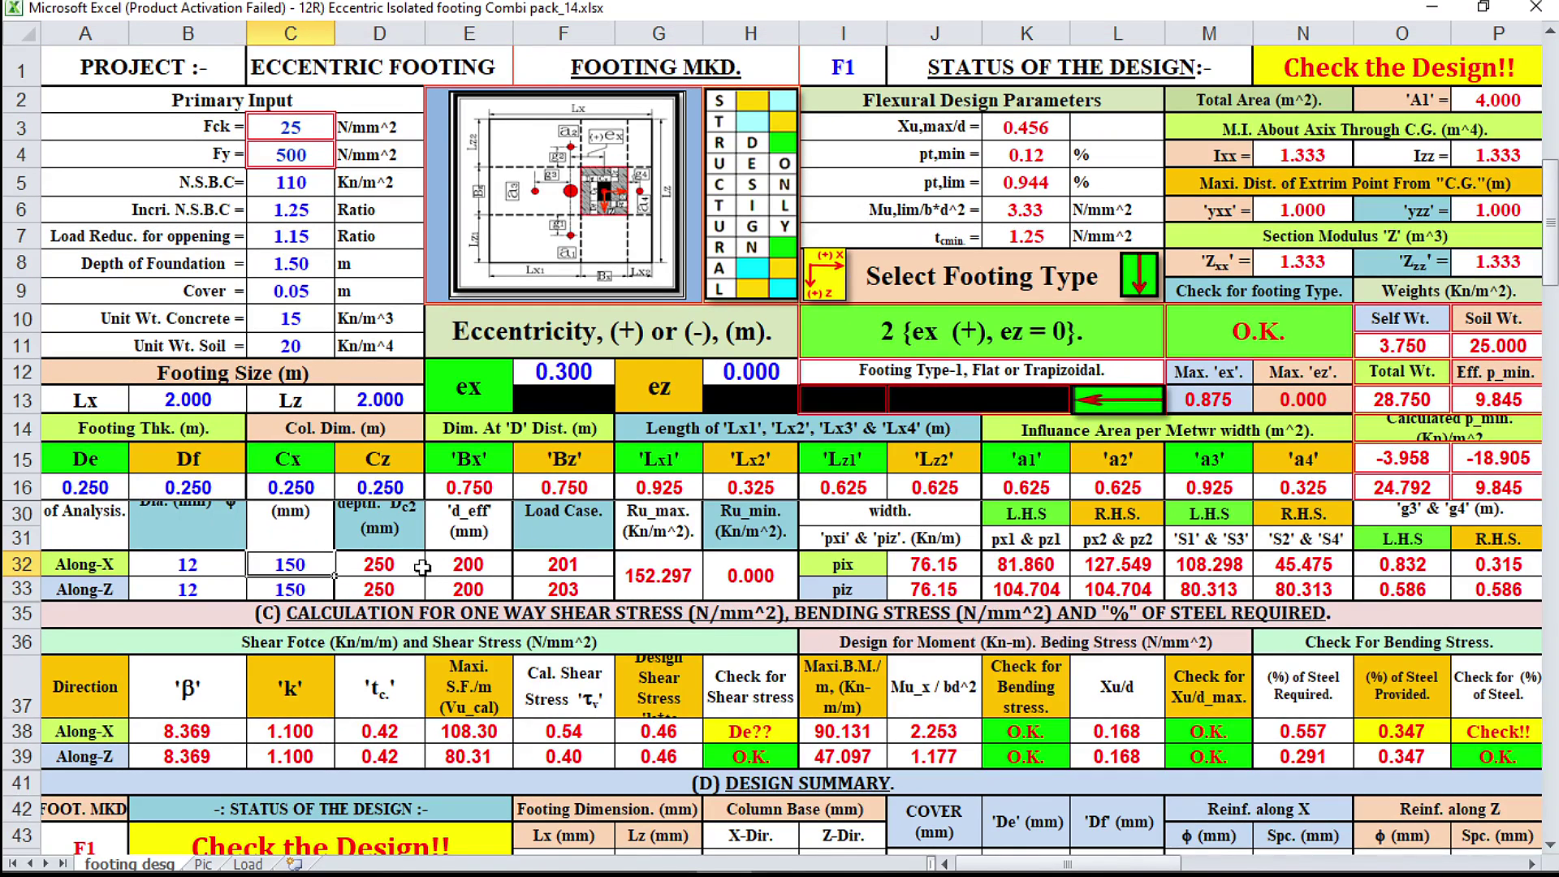
pyautogui.write('100')
pyautogui.press('Return')
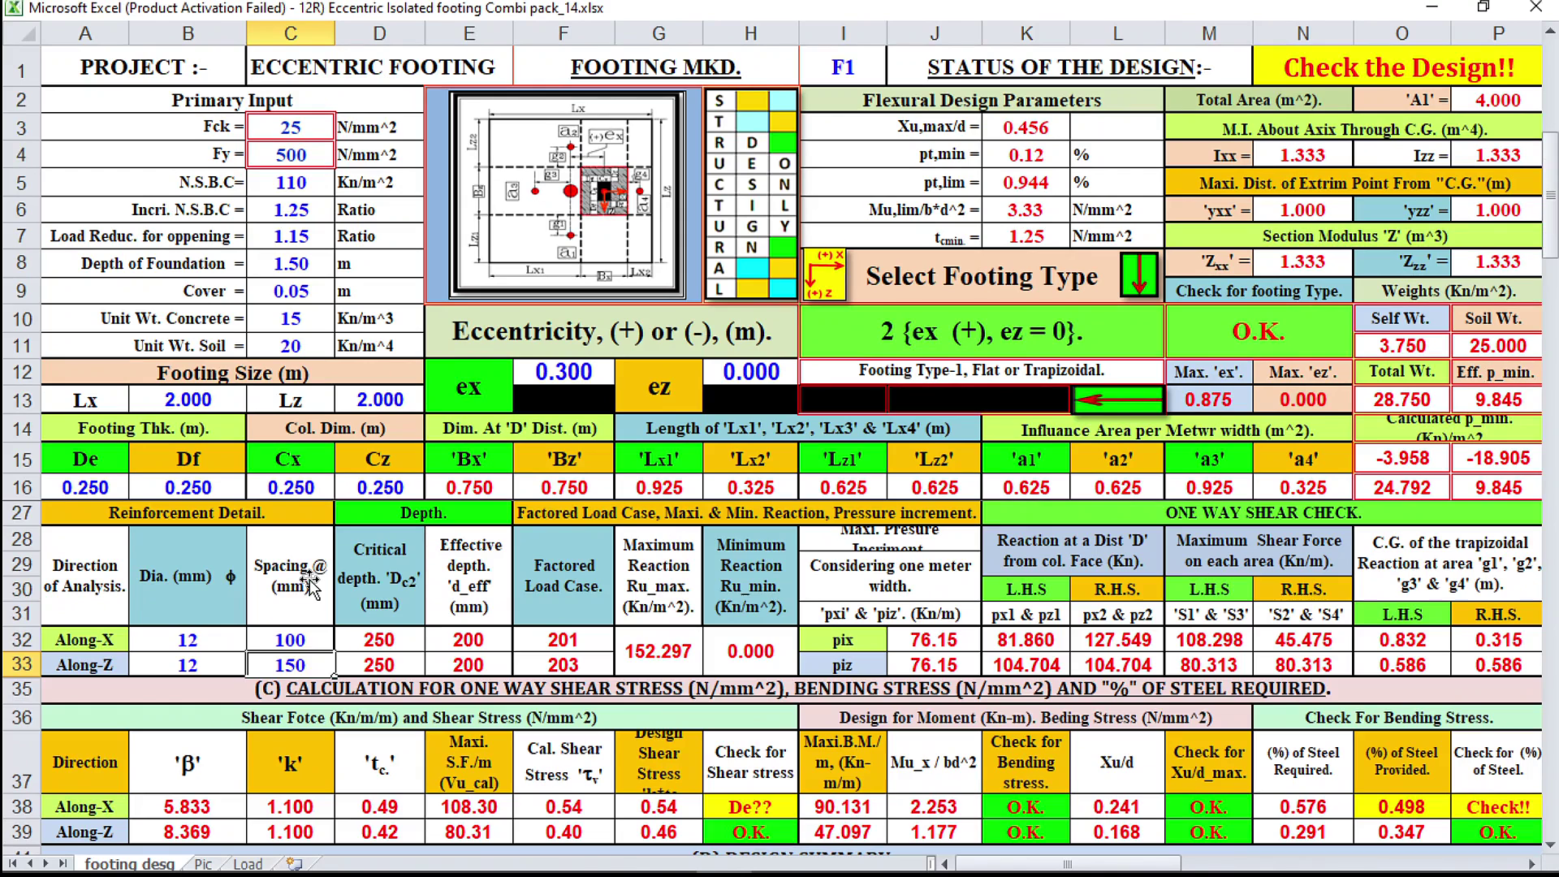
# Enter 0.3 for De in A16 and Df in B16, then review the shear and bending checks.
pyautogui.click(104, 488)
pyautogui.write('.3')
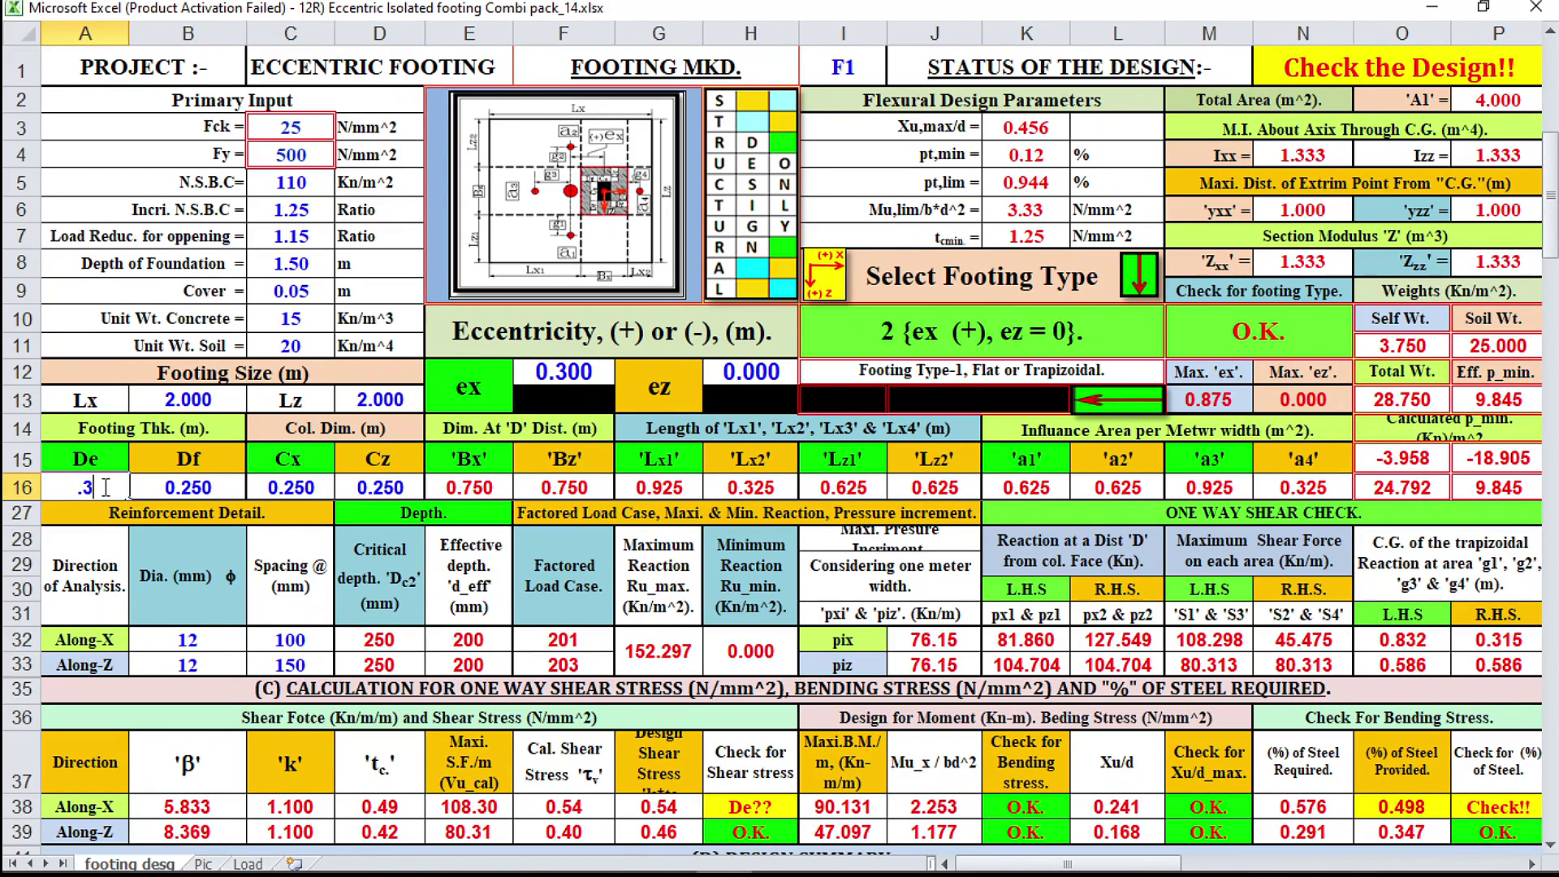
pyautogui.click(212, 487)
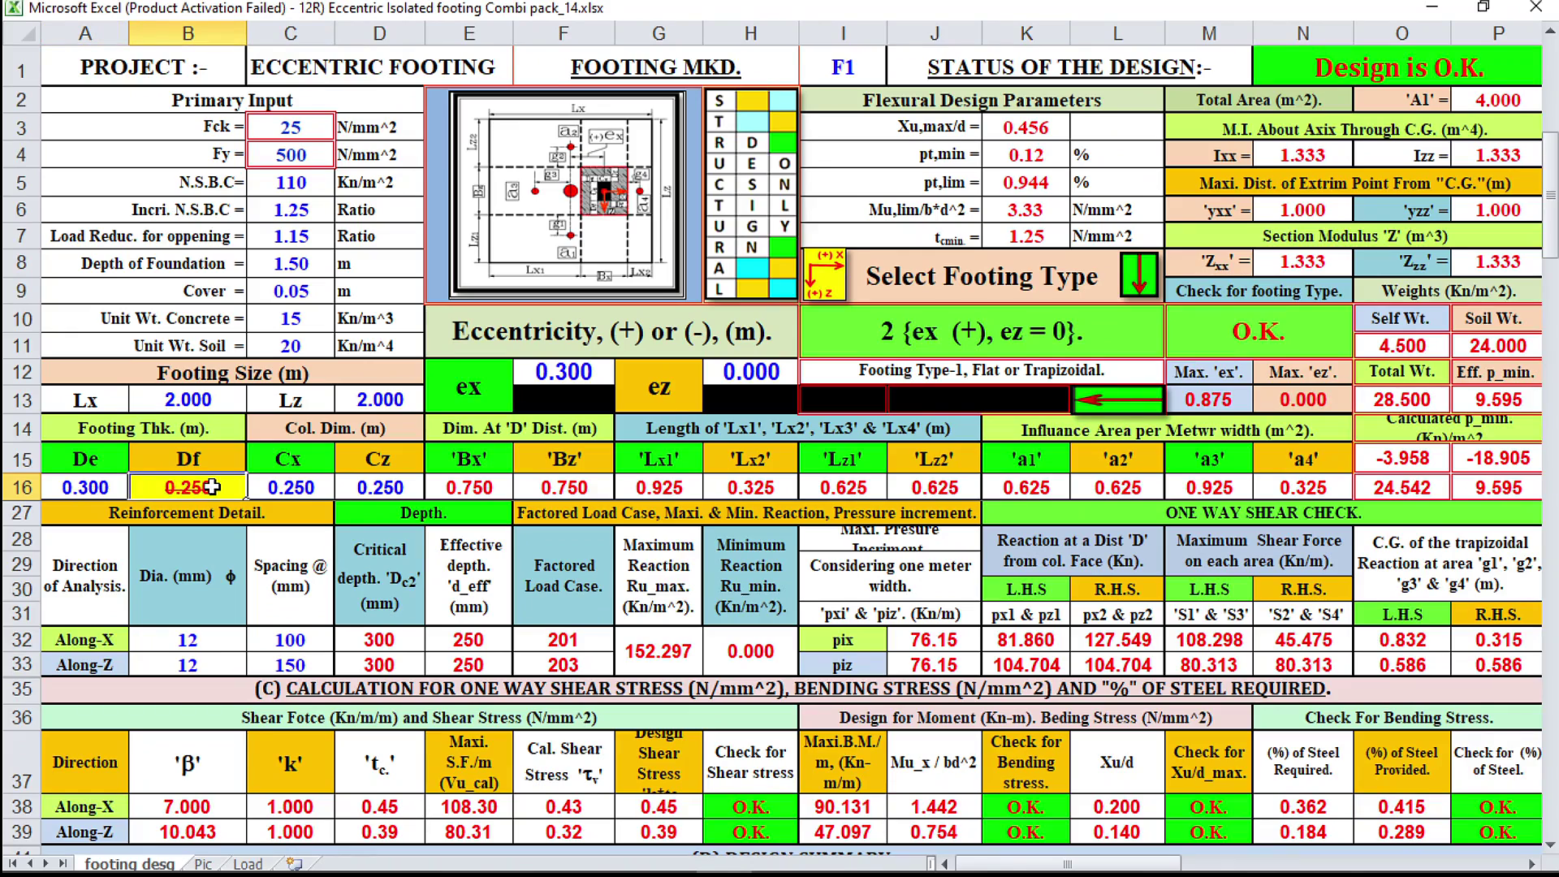
pyautogui.write('.3')
pyautogui.press('Return')
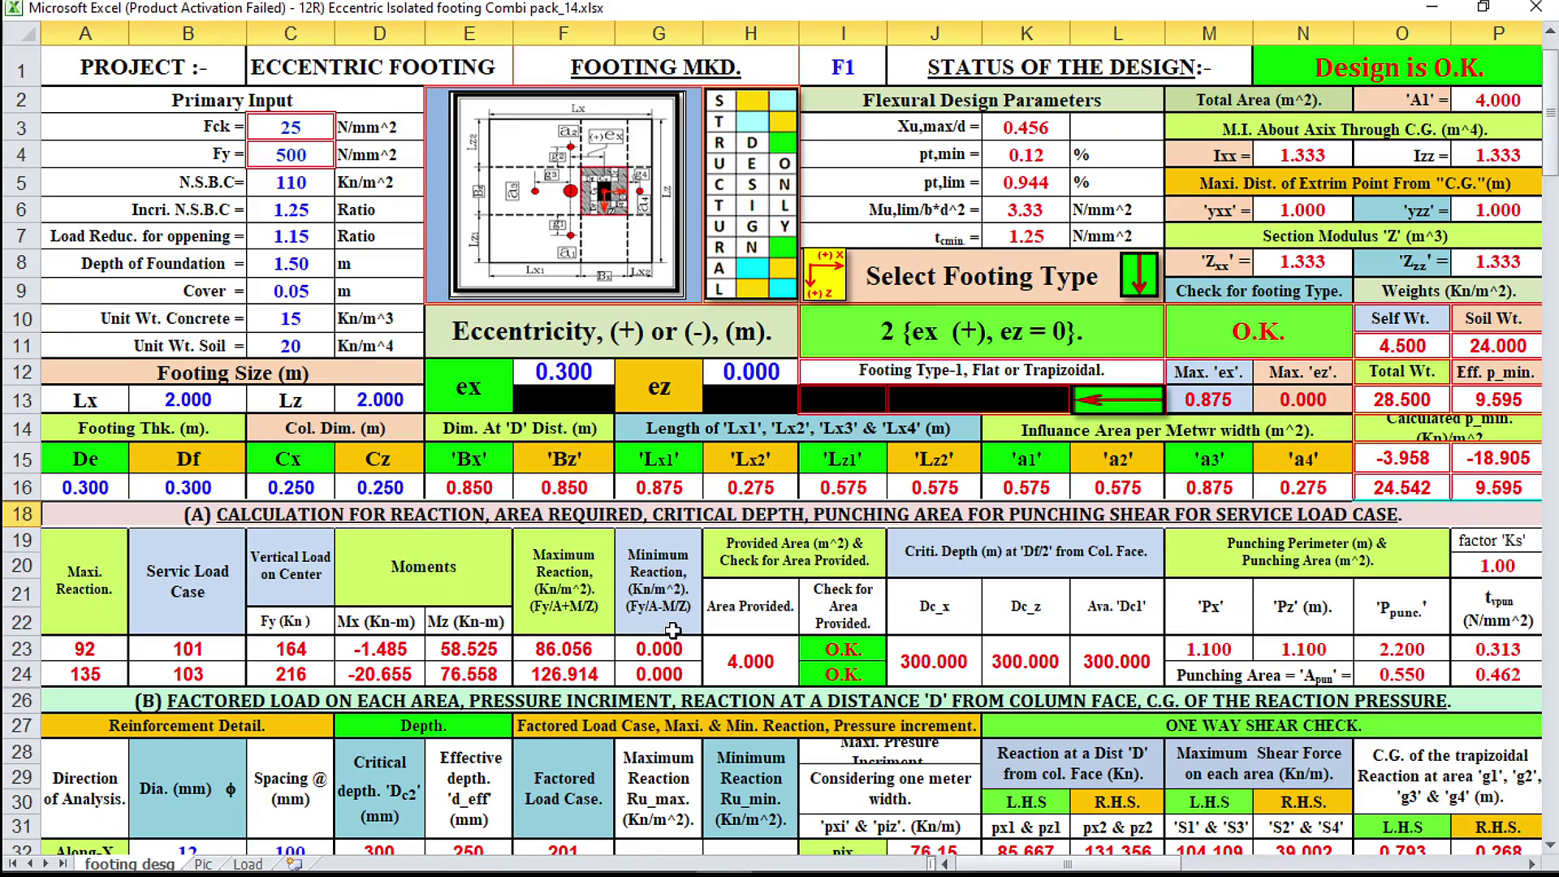
pyautogui.scroll(-5, 539, 539)
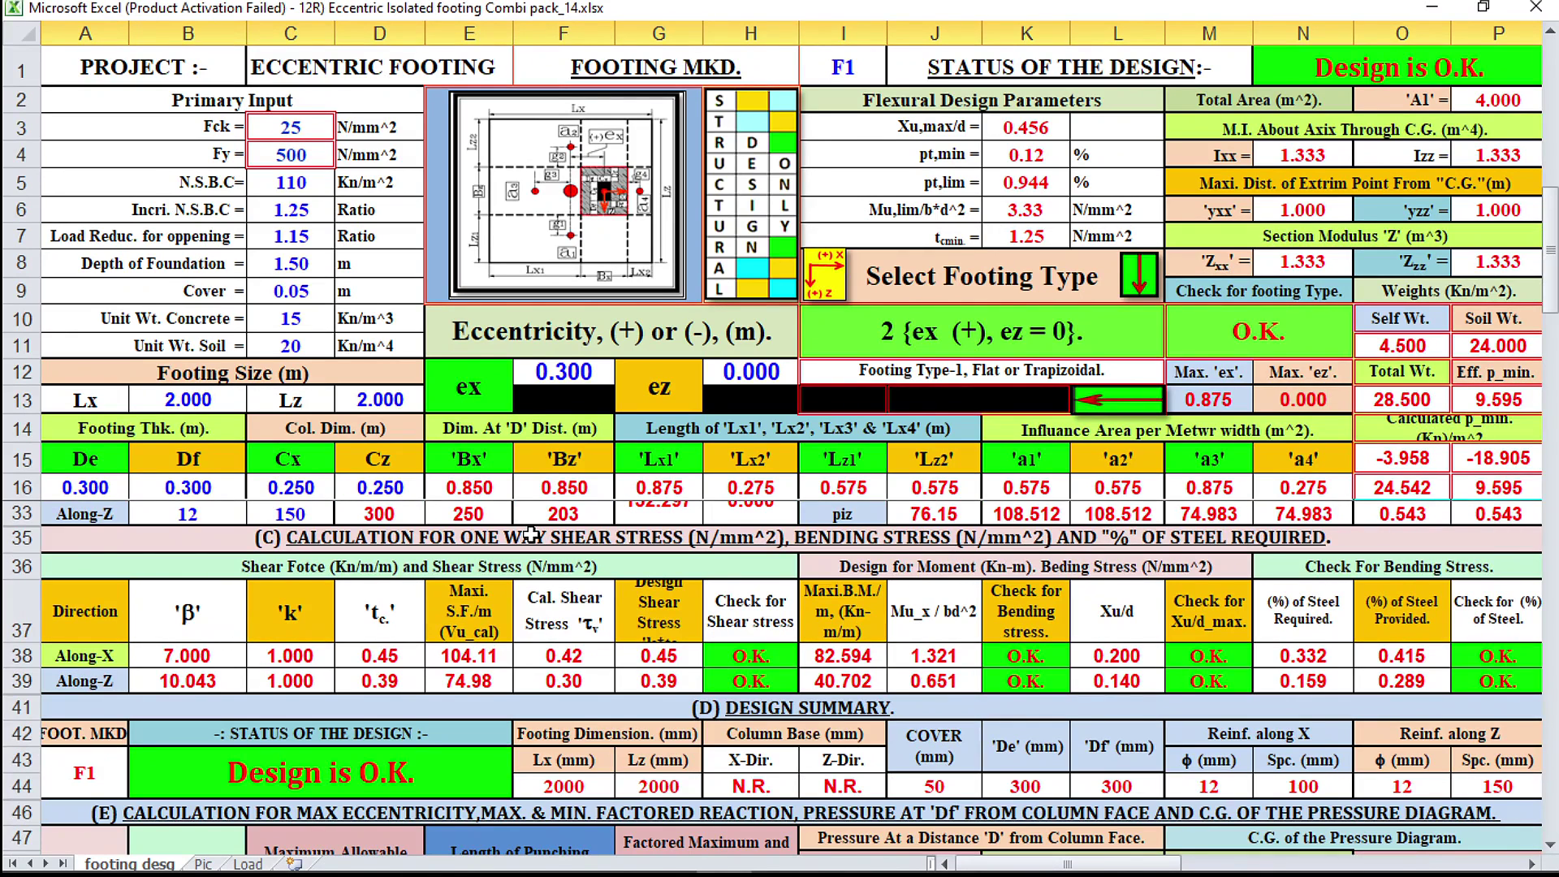
pyautogui.scroll(2, 532, 534)
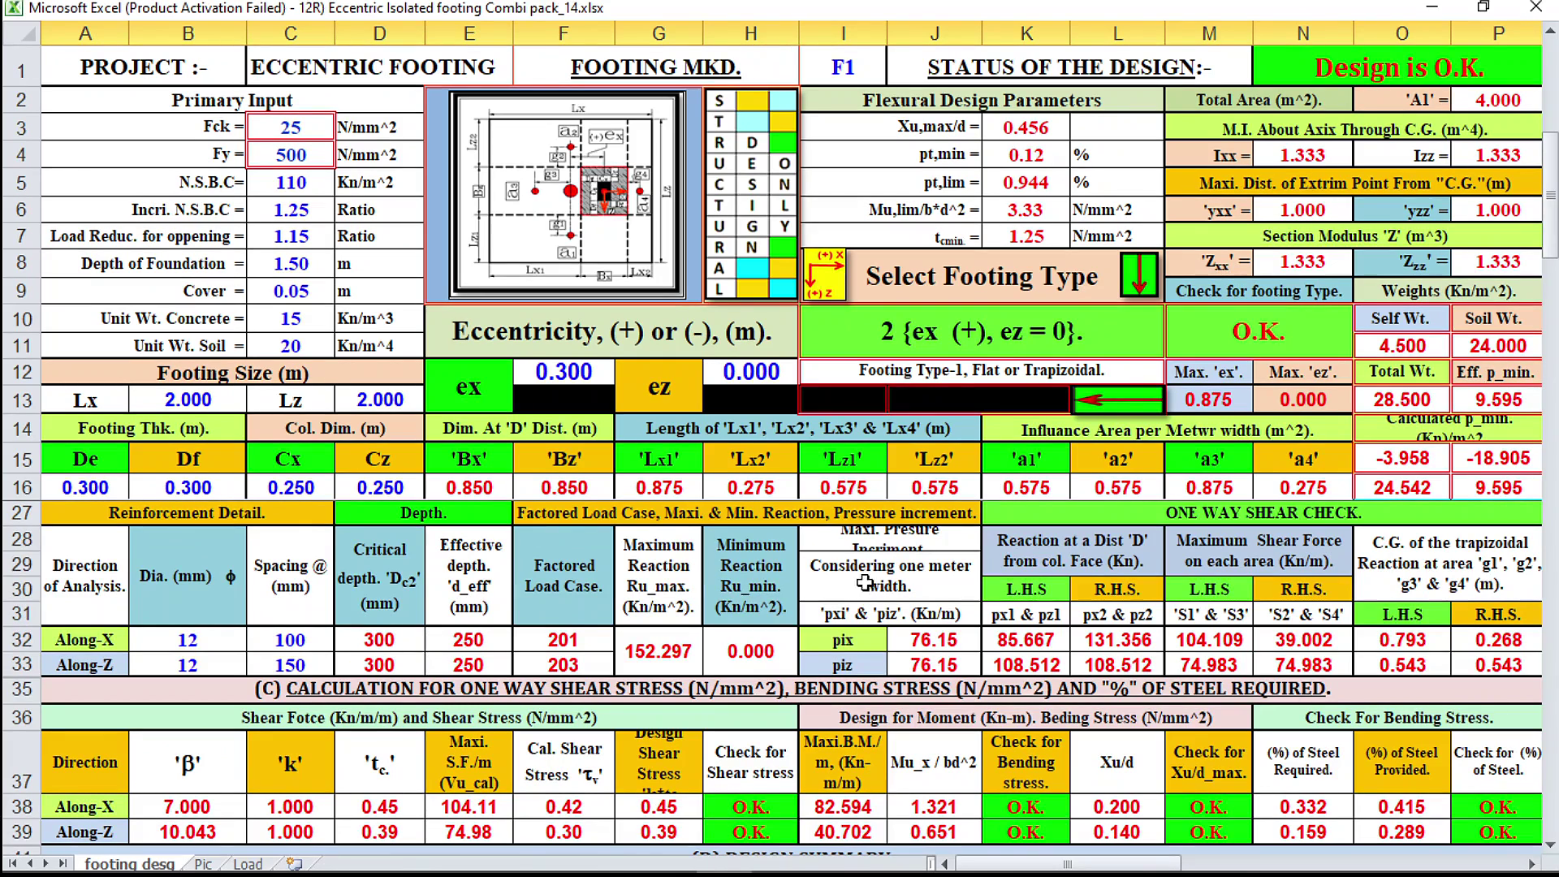
# Select footing type '3 {ex (-), ez = 0}' and make the ex eccentricity -0.300.
pyautogui.click(1144, 319)
pyautogui.click(1177, 323)
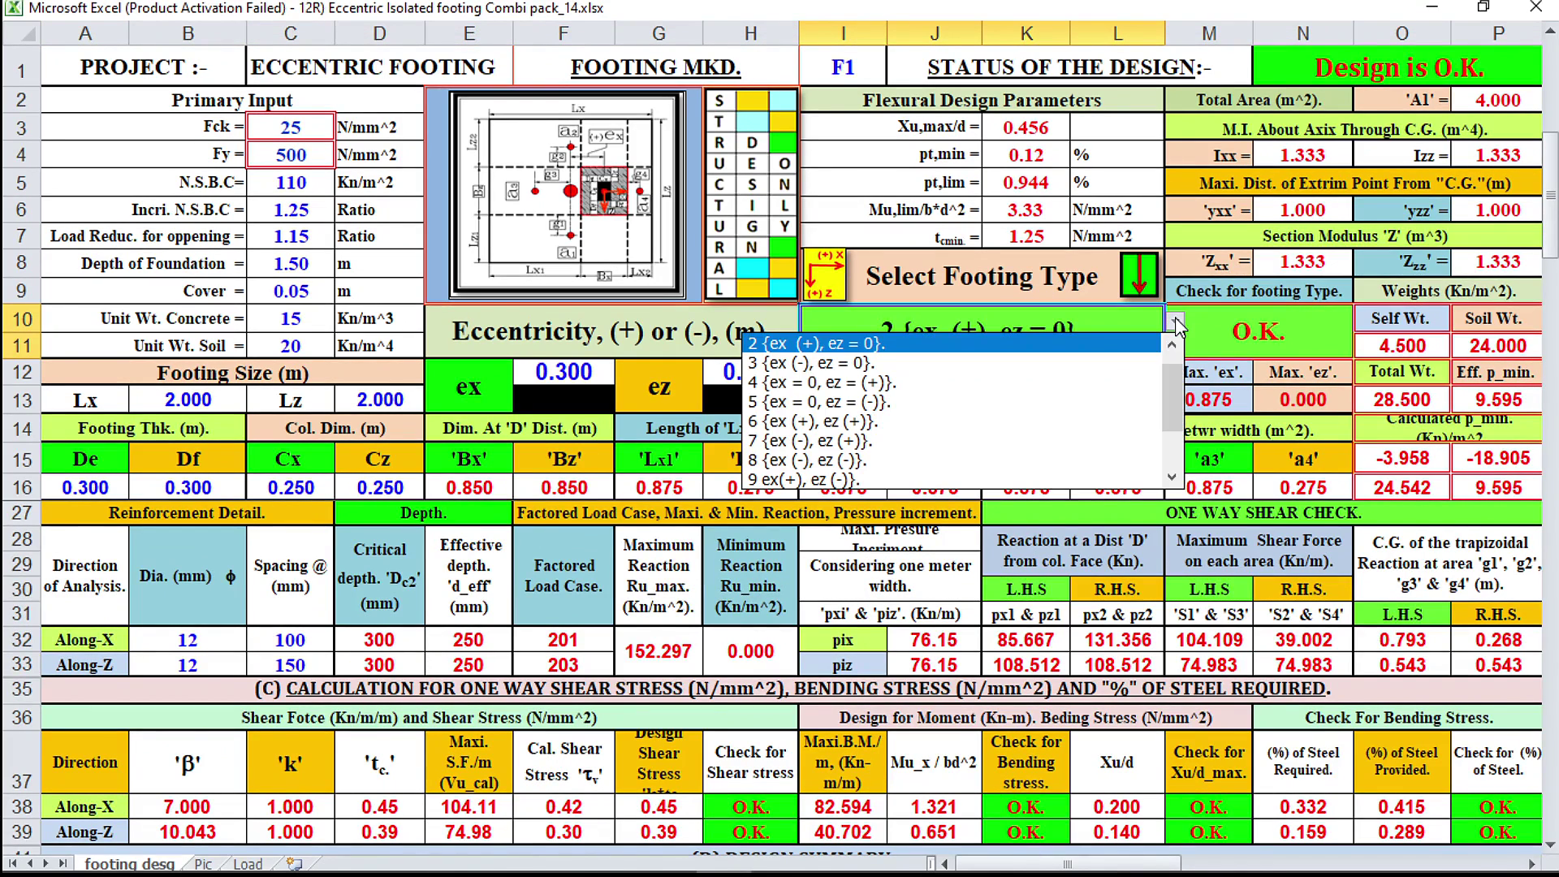
pyautogui.click(1115, 362)
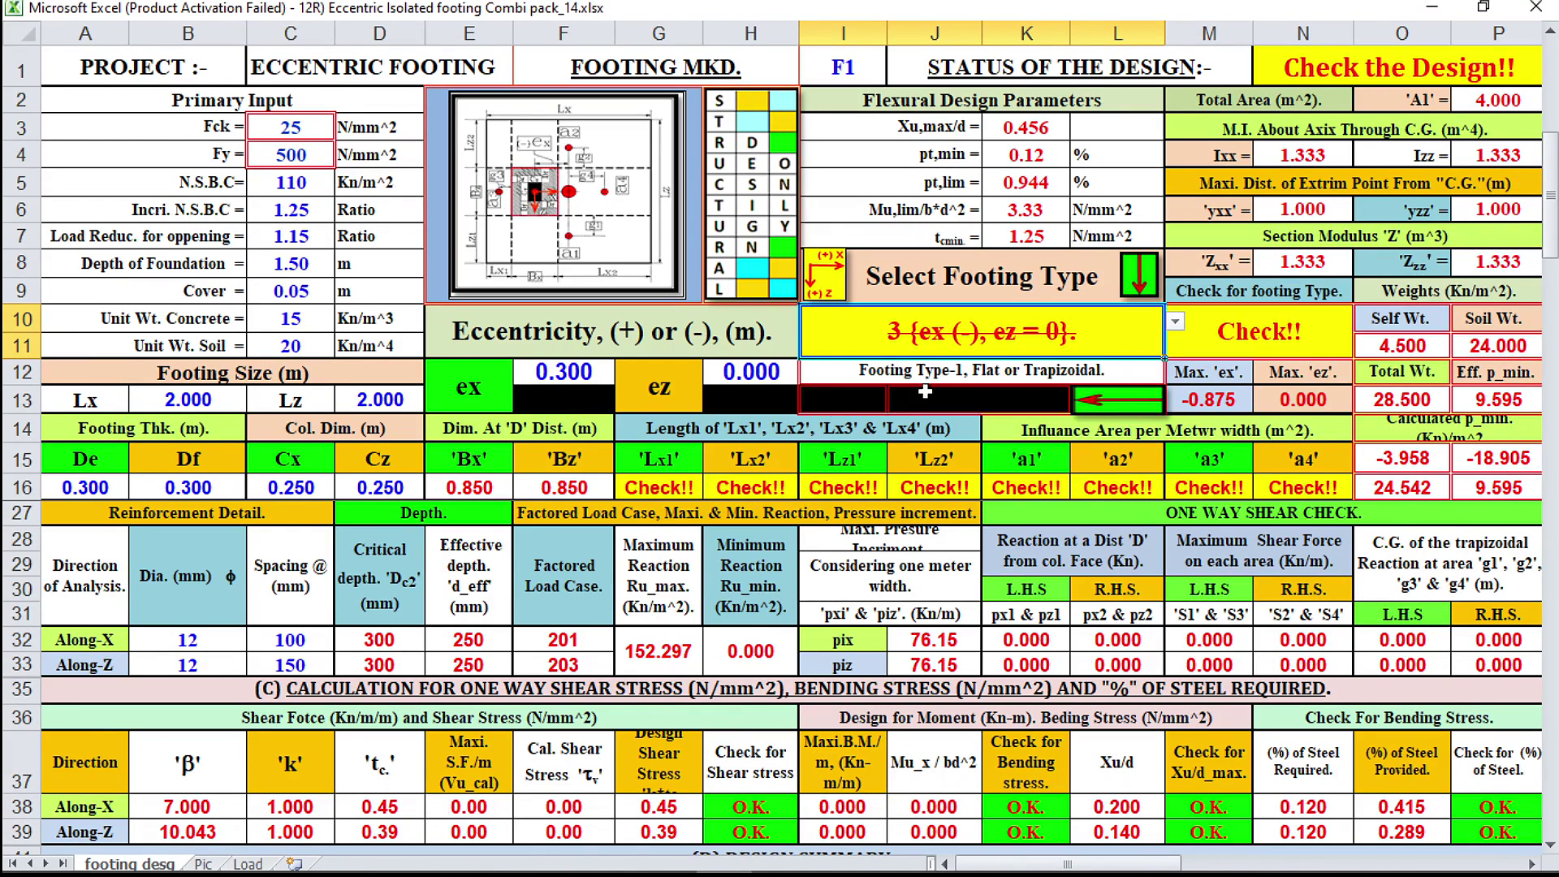
pyautogui.doubleClick(541, 373)
pyautogui.write('-')
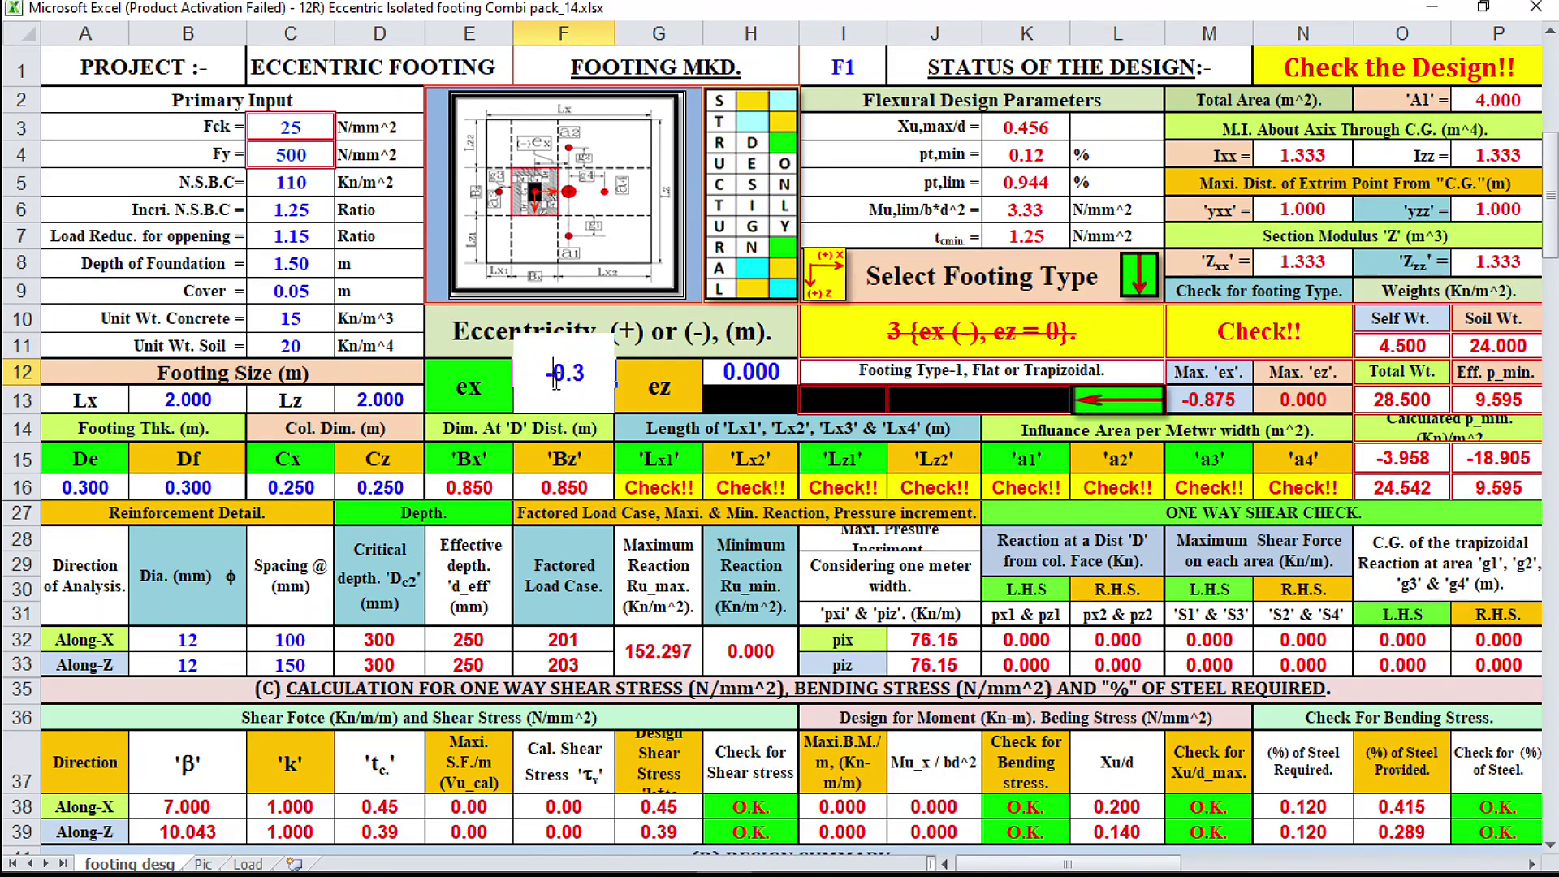
pyautogui.press('Return')
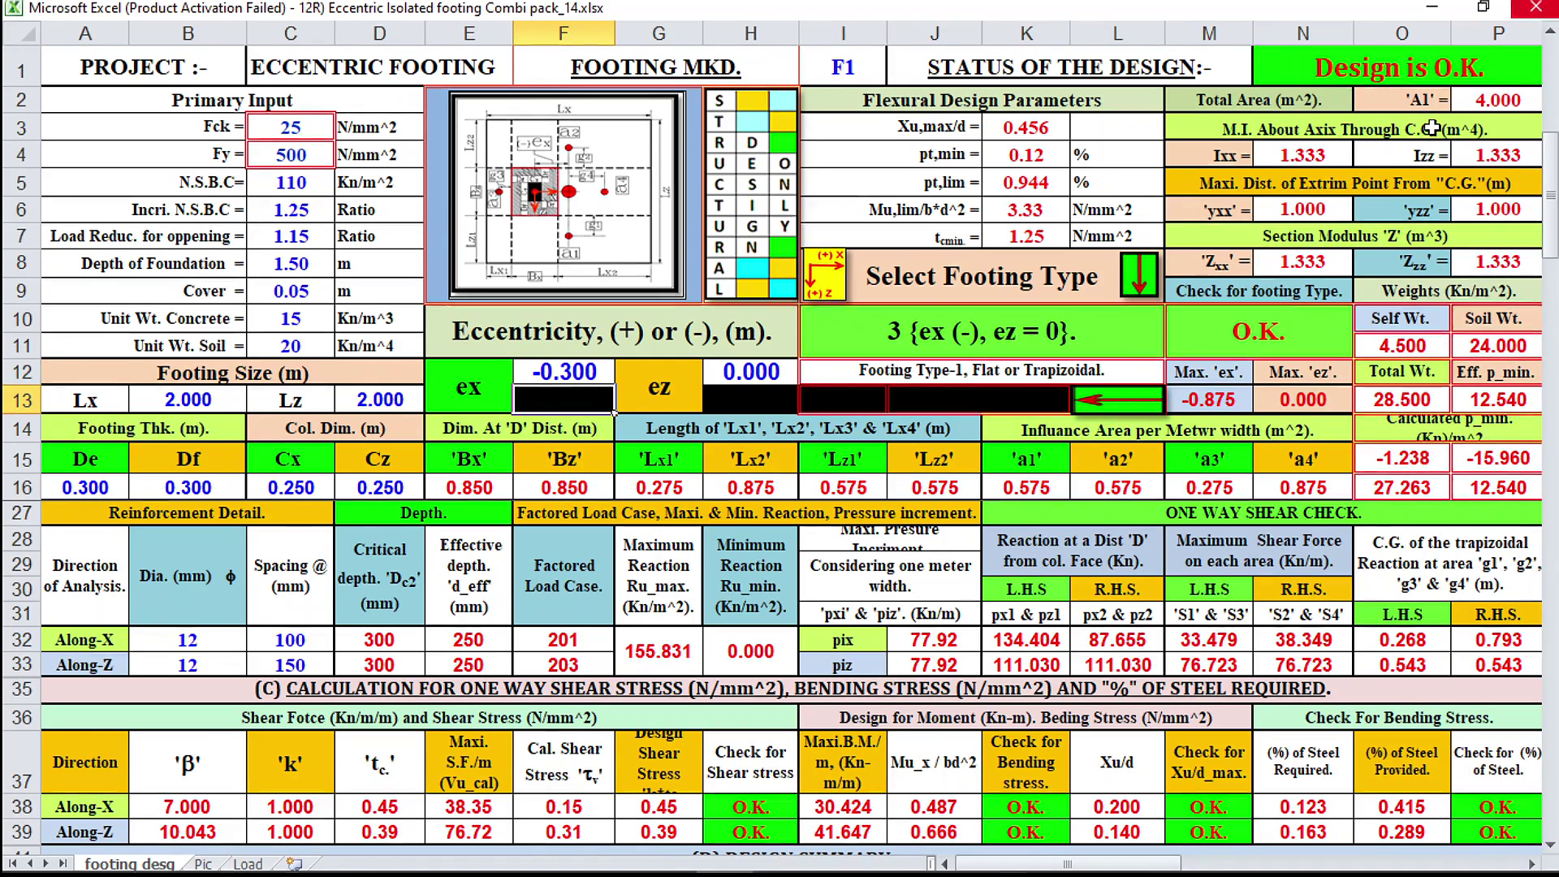
pyautogui.click(1153, 331)
pyautogui.click(1175, 321)
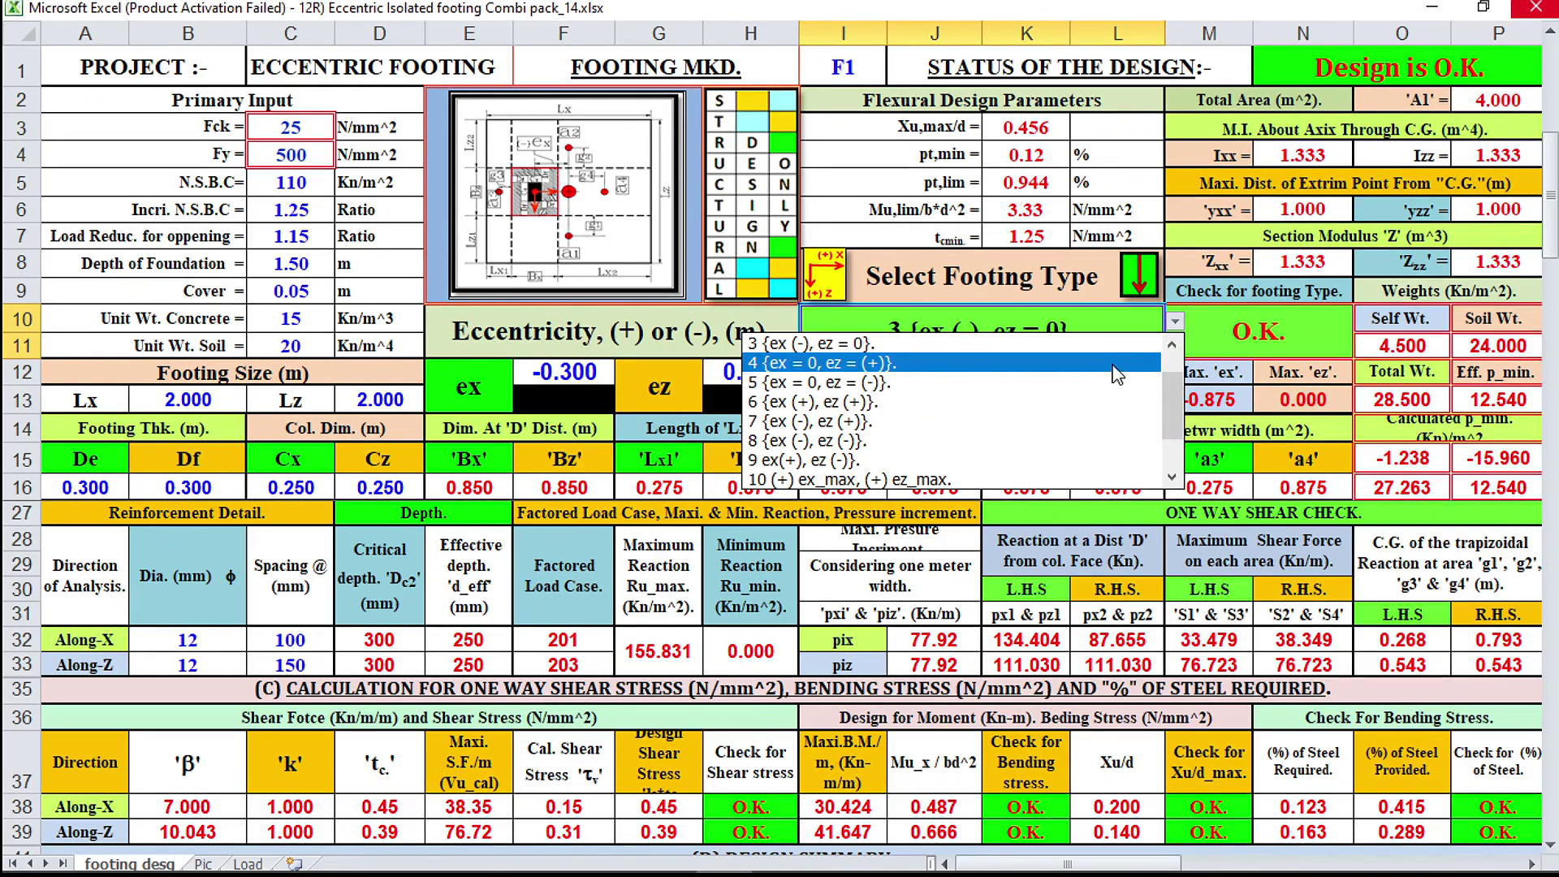
# Switch to footing type 4 {ex = 0, ez = (+)} with ex 0.000 and ez 0.300.
pyautogui.click(1117, 363)
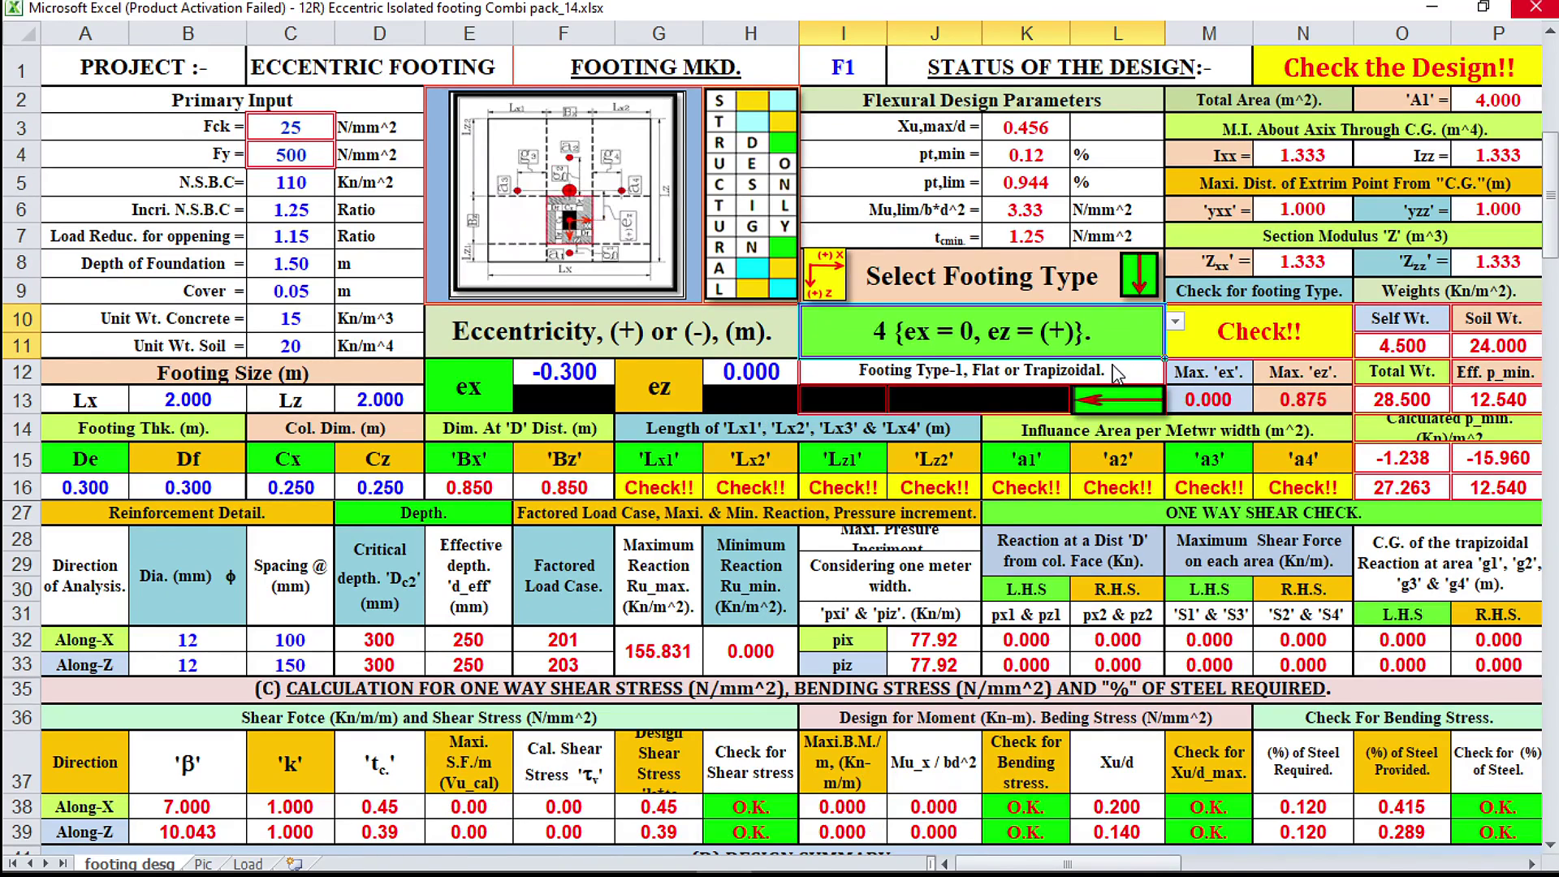
pyautogui.click(539, 370)
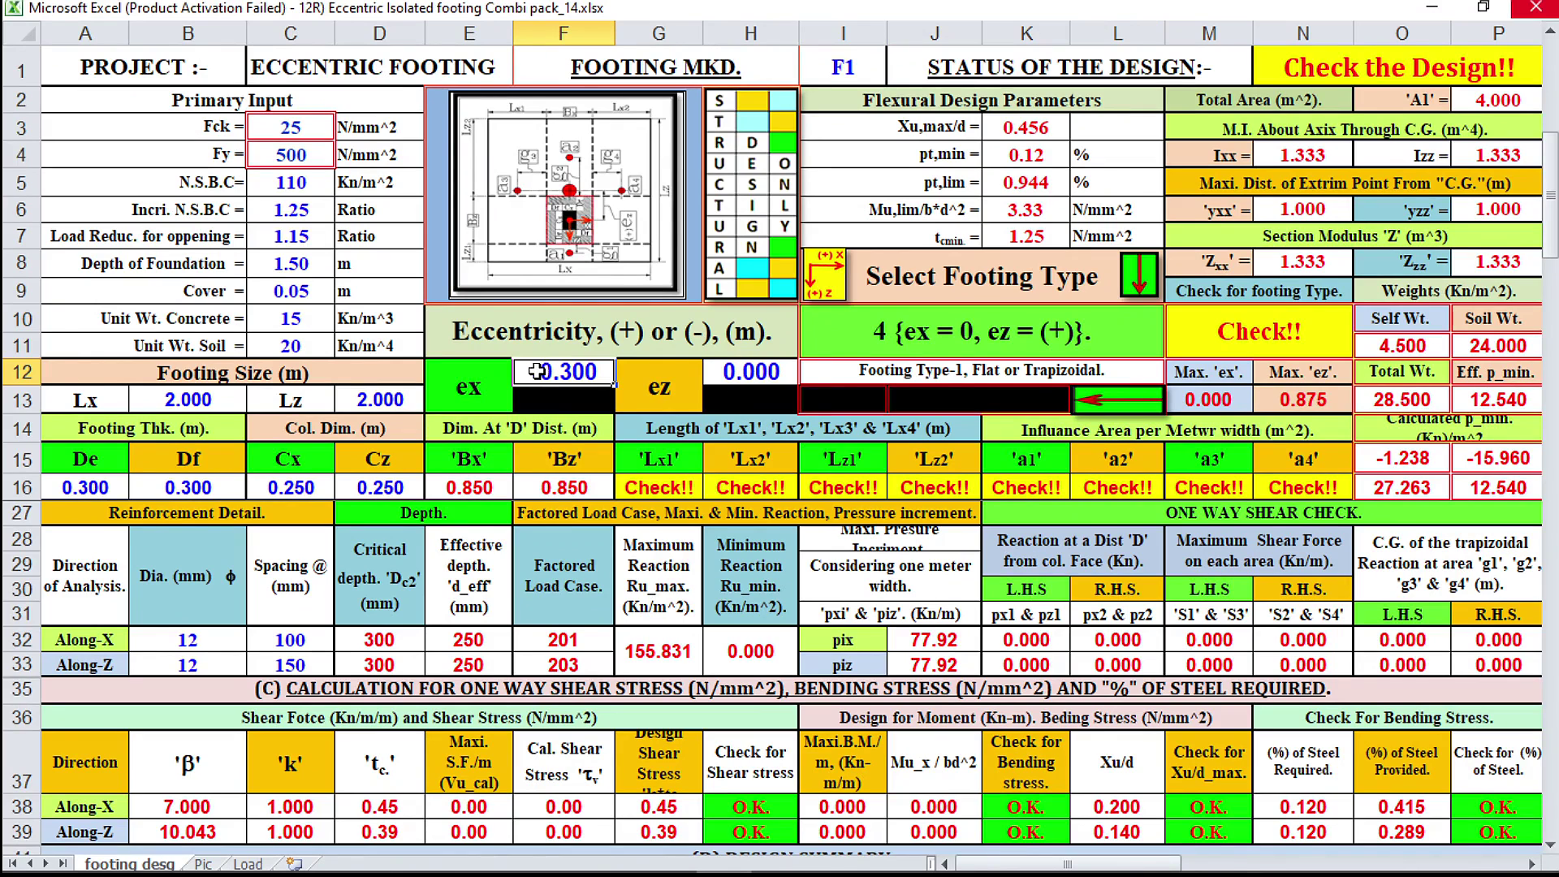
pyautogui.write('0')
pyautogui.click(773, 364)
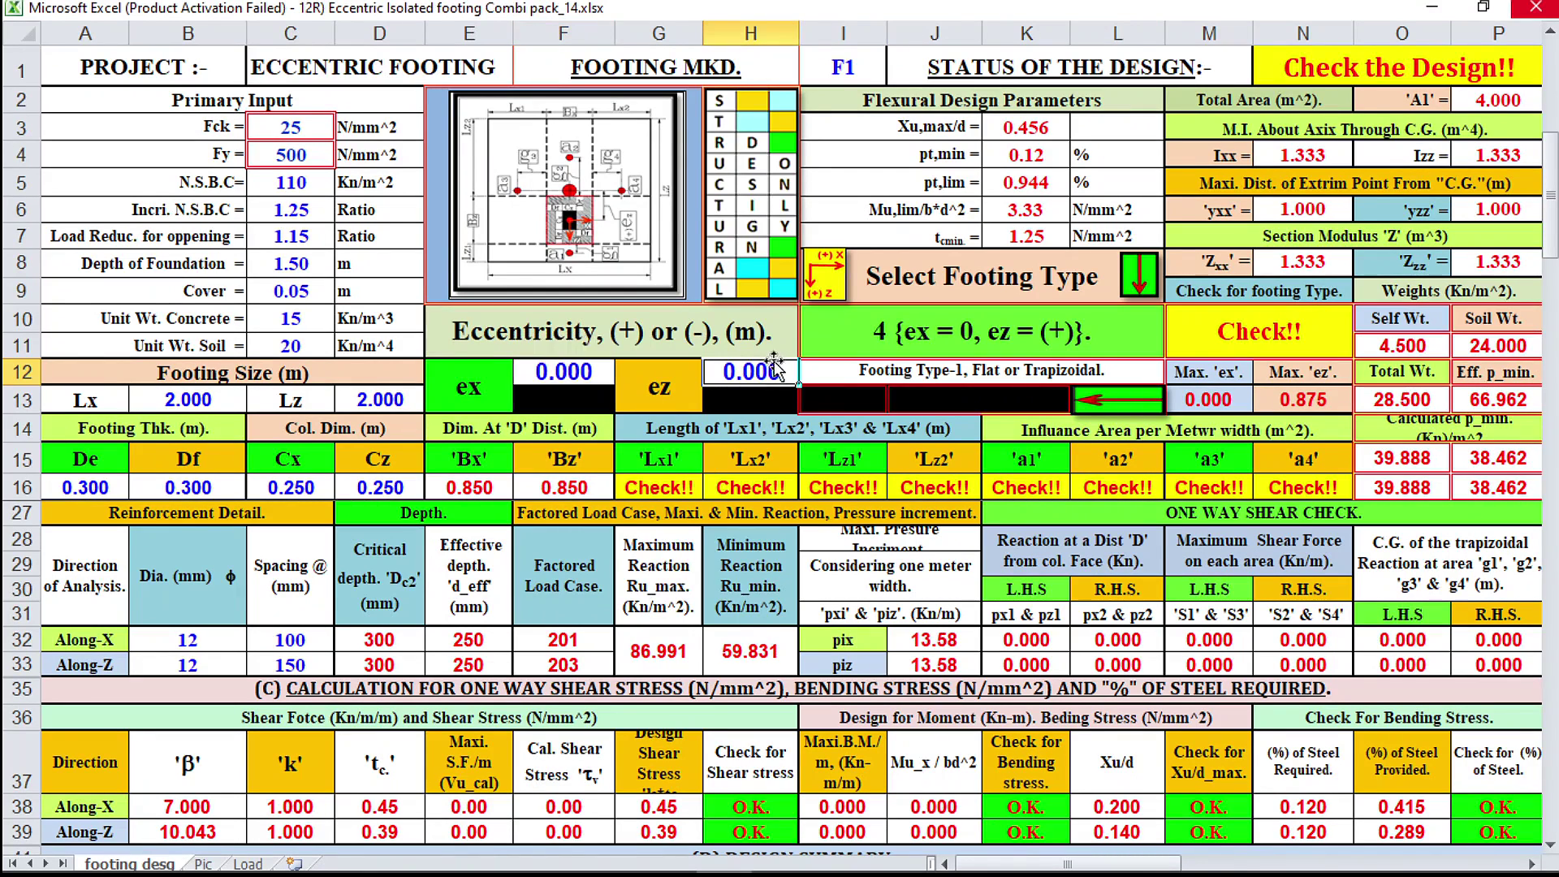
pyautogui.write('.3')
pyautogui.press('Return')
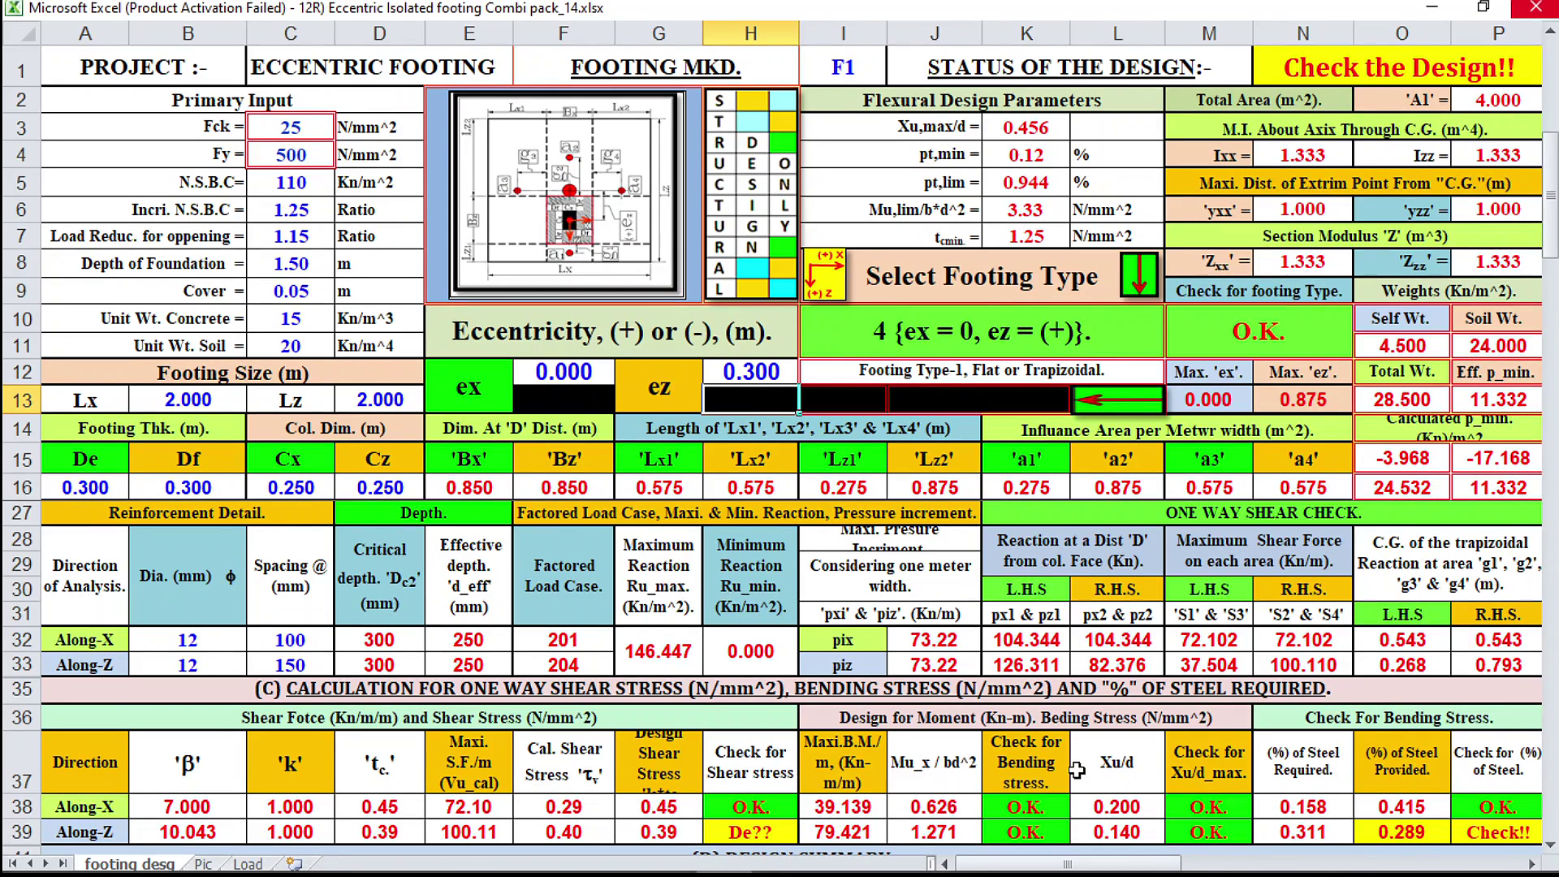
# Change the Along-Z bar spacing in C33 from 150 to 100 mm.
pyautogui.click(284, 666)
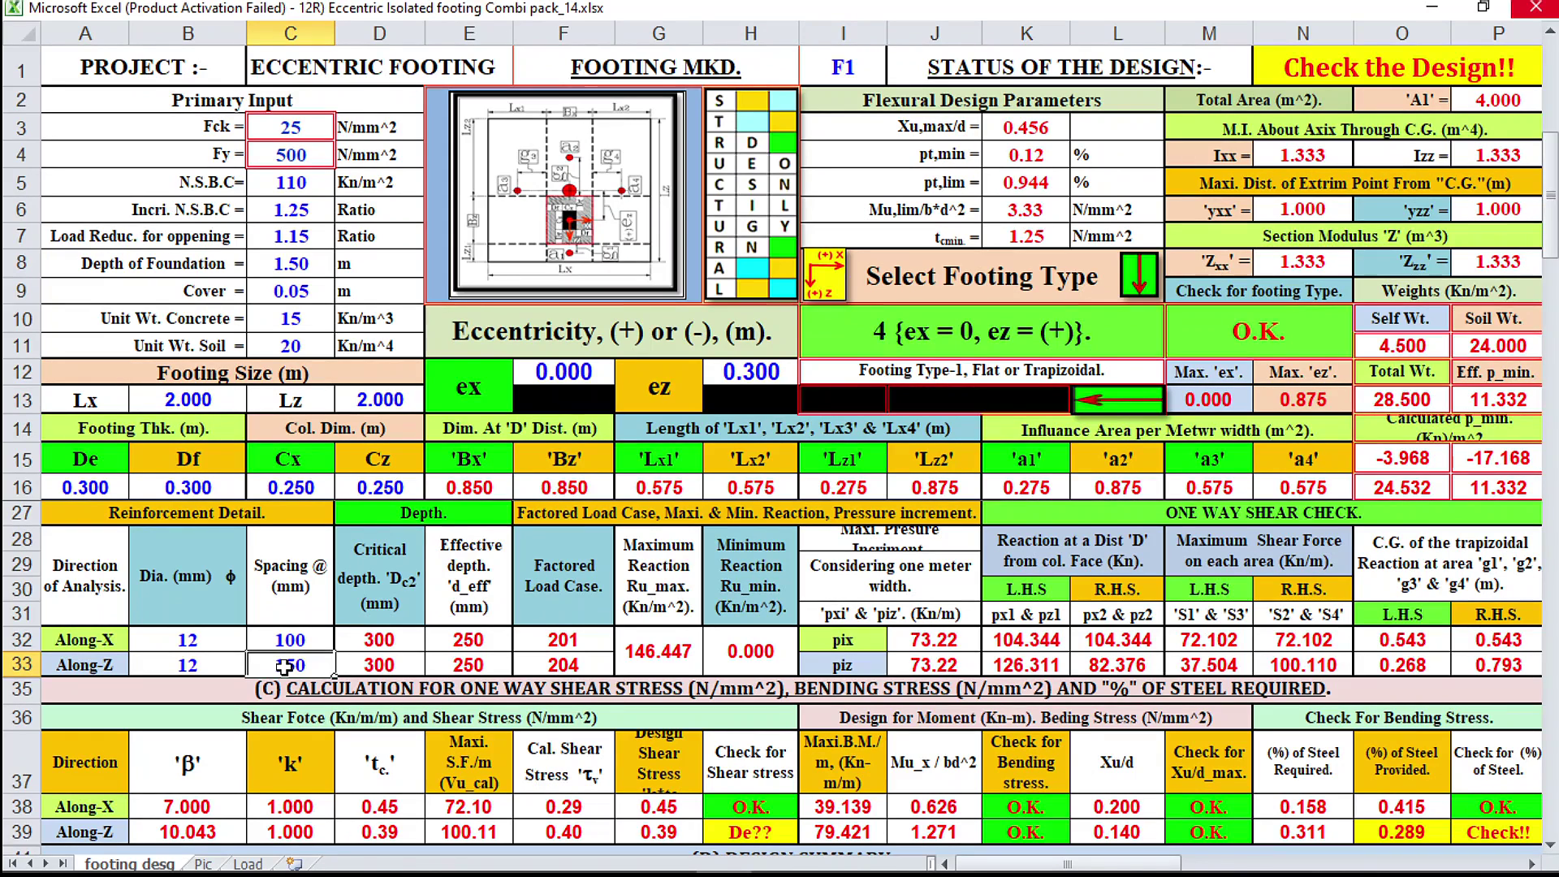
pyautogui.write('100')
pyautogui.press('Return')
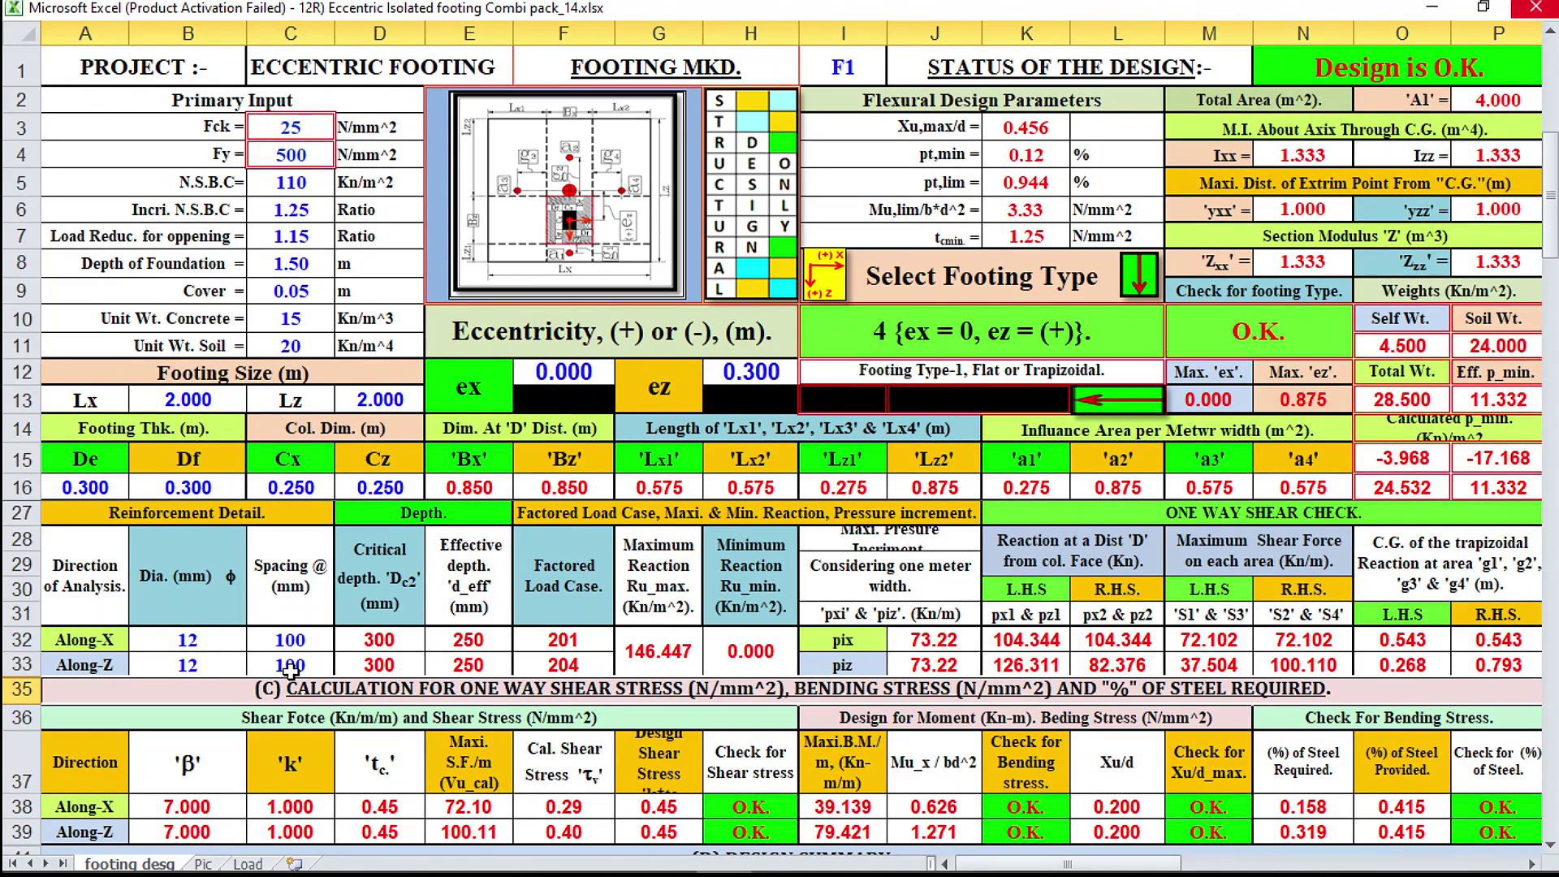
pyautogui.click(1137, 335)
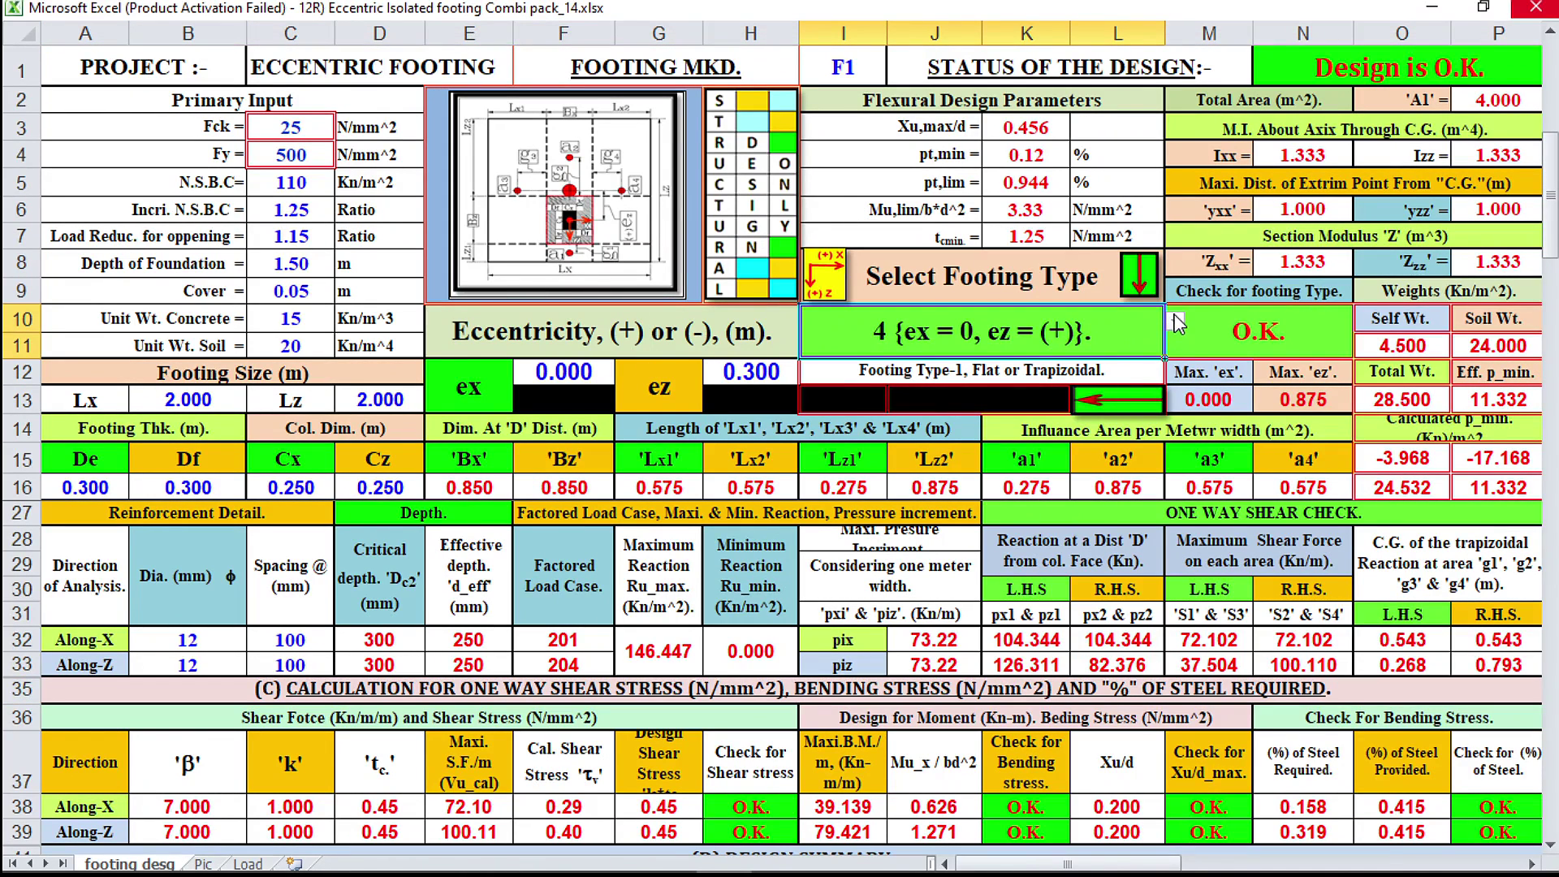
pyautogui.click(1179, 323)
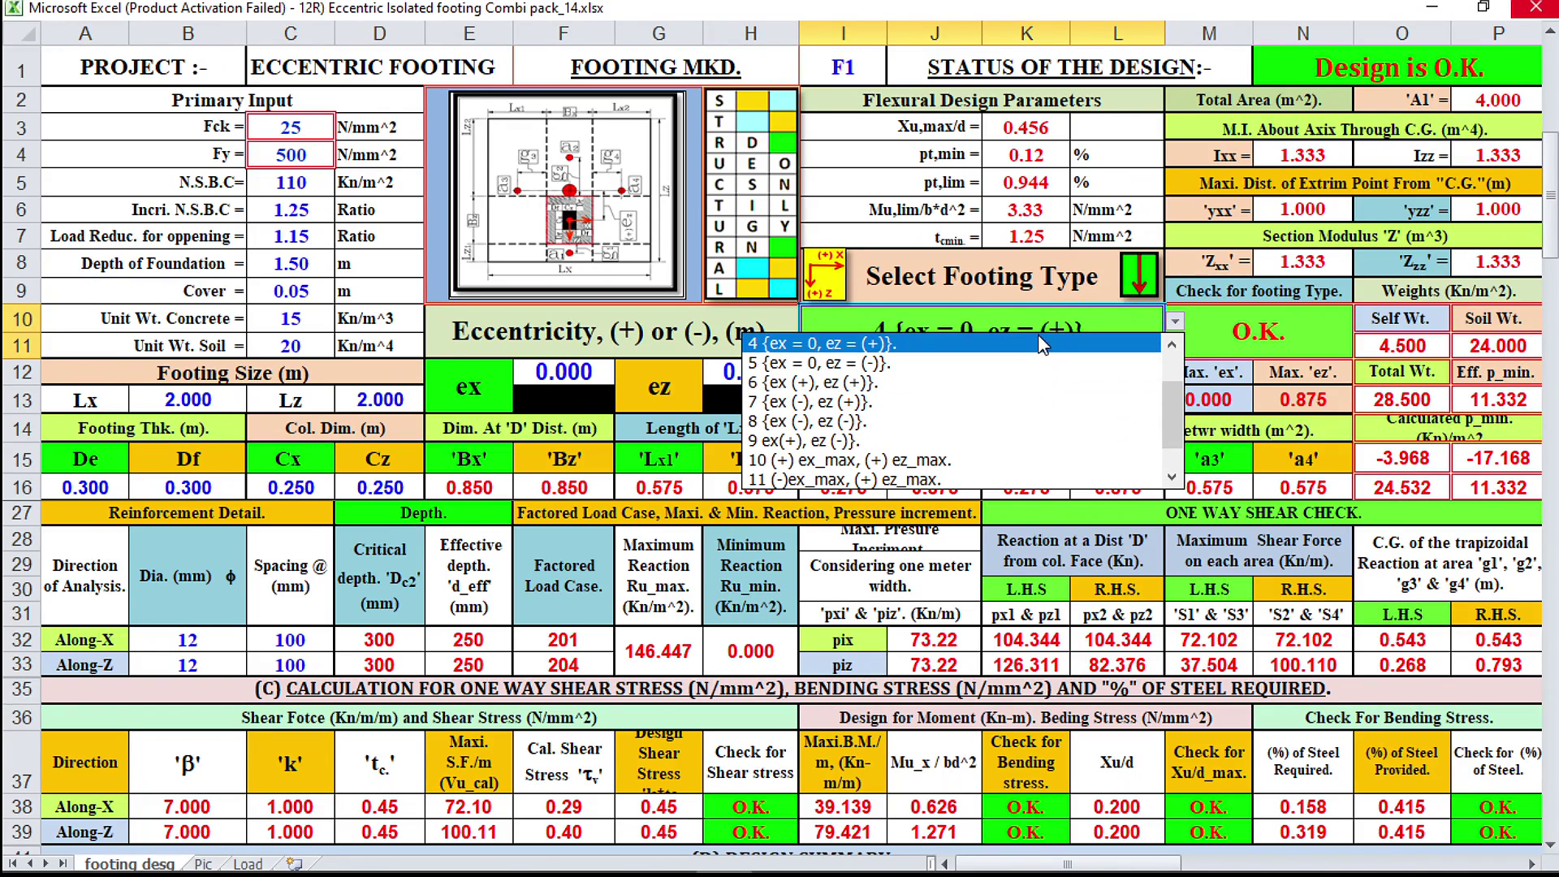
# Change to footing type 5 {ex = 0, ez = (-)} and make ez -0.300.
pyautogui.click(1023, 325)
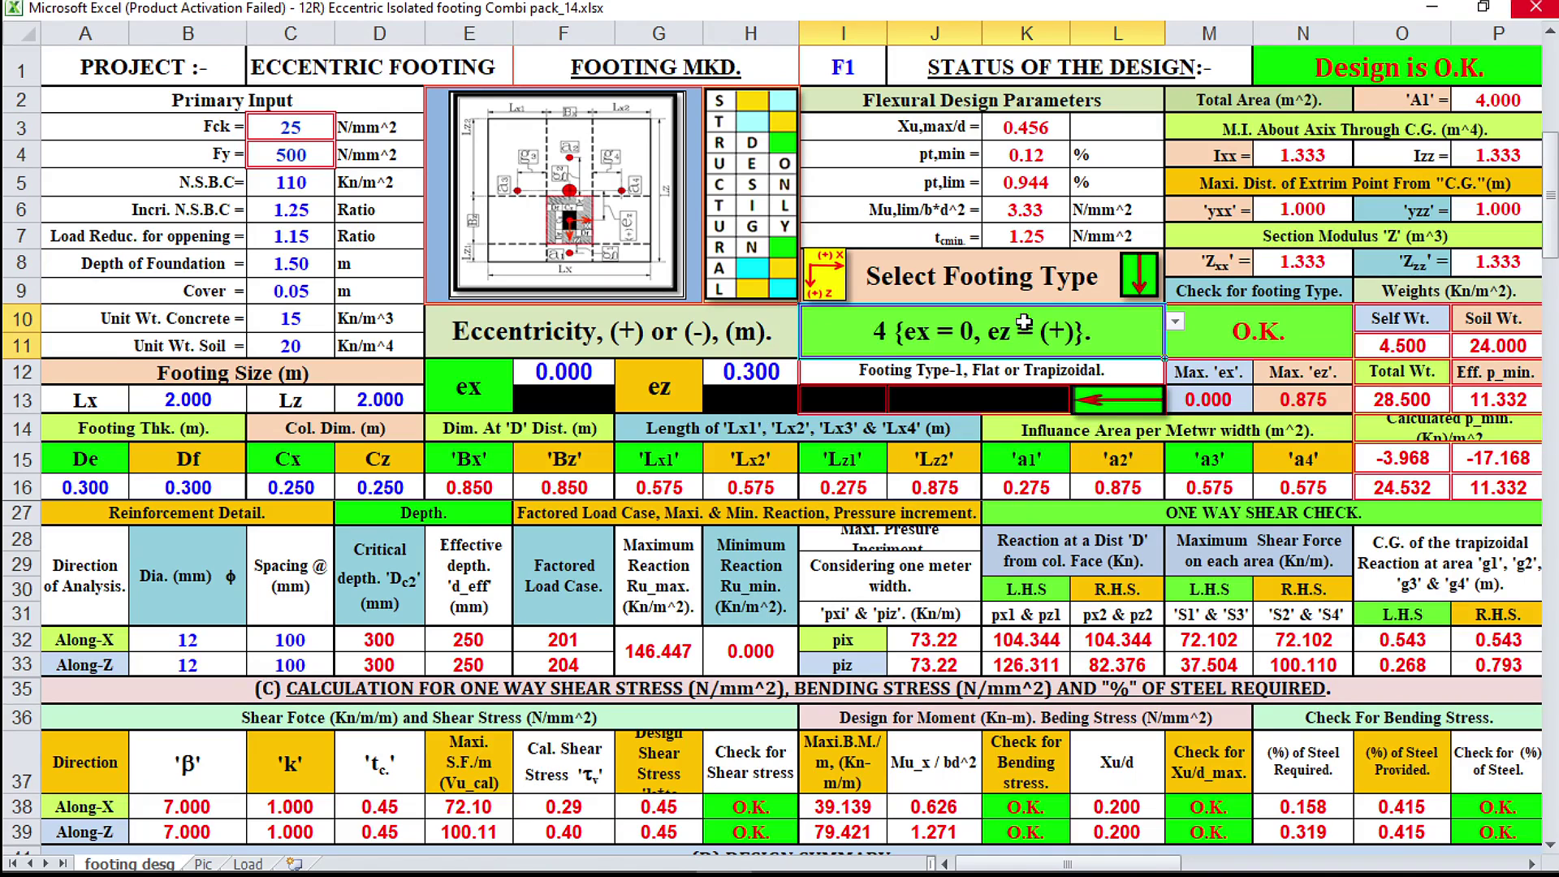
pyautogui.click(1176, 323)
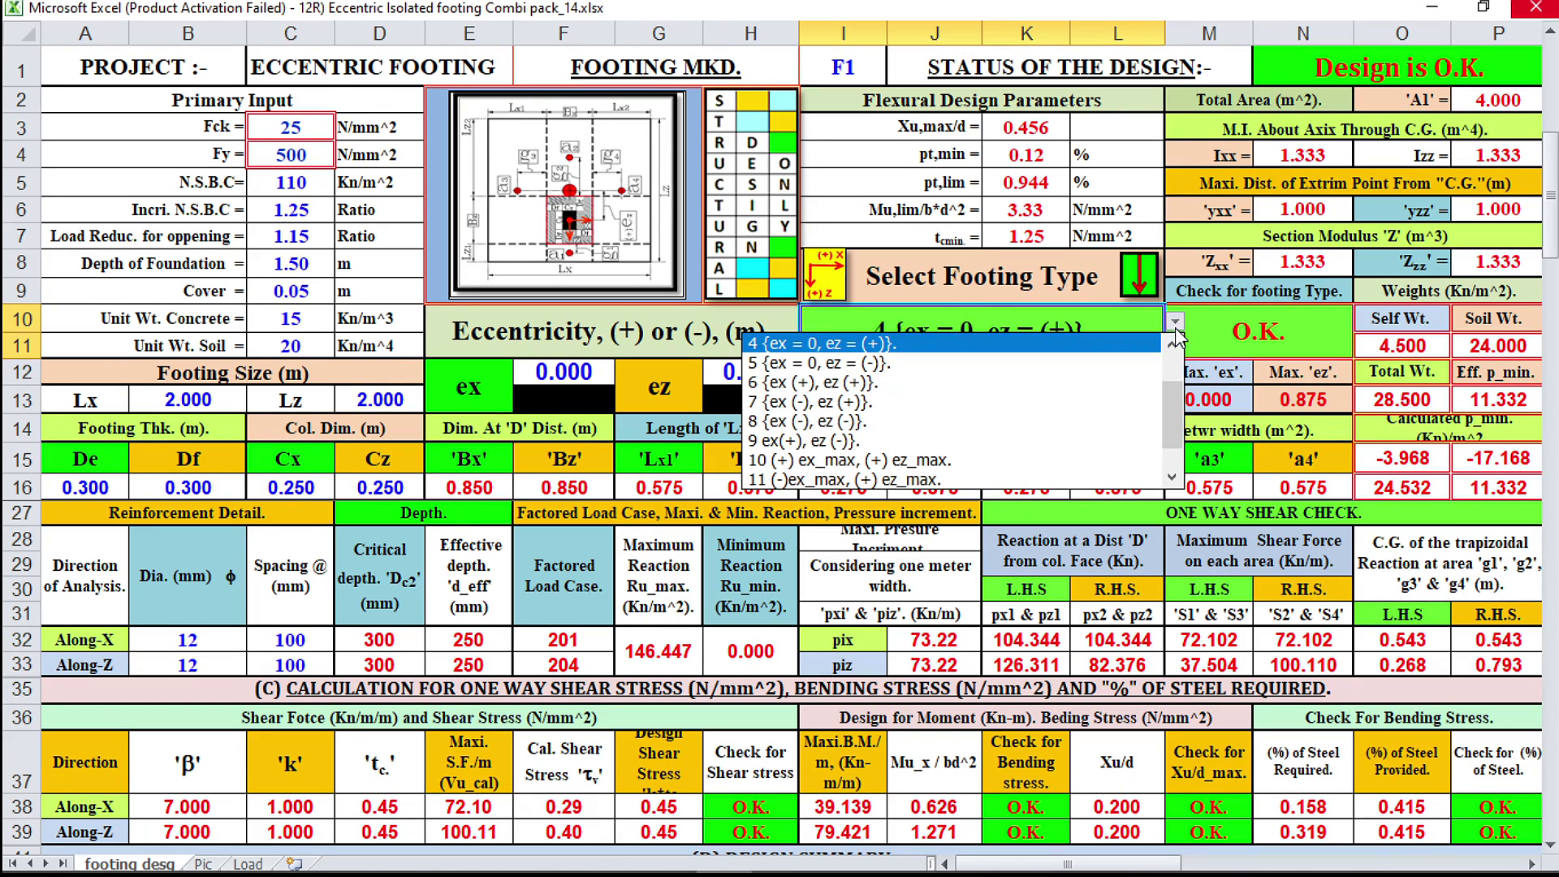
pyautogui.click(1131, 355)
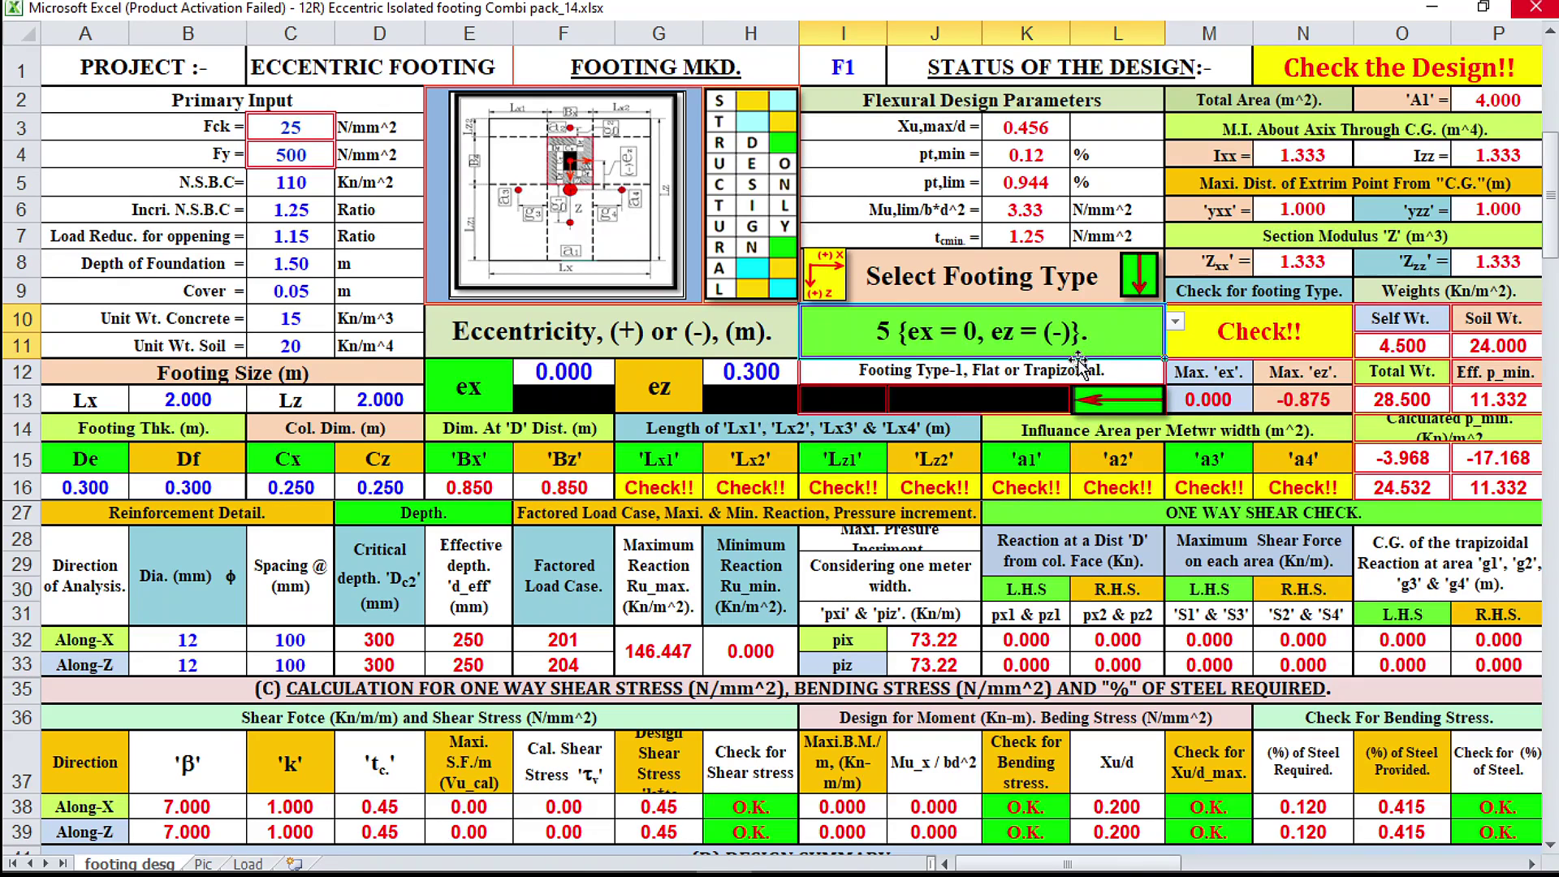
pyautogui.doubleClick(721, 381)
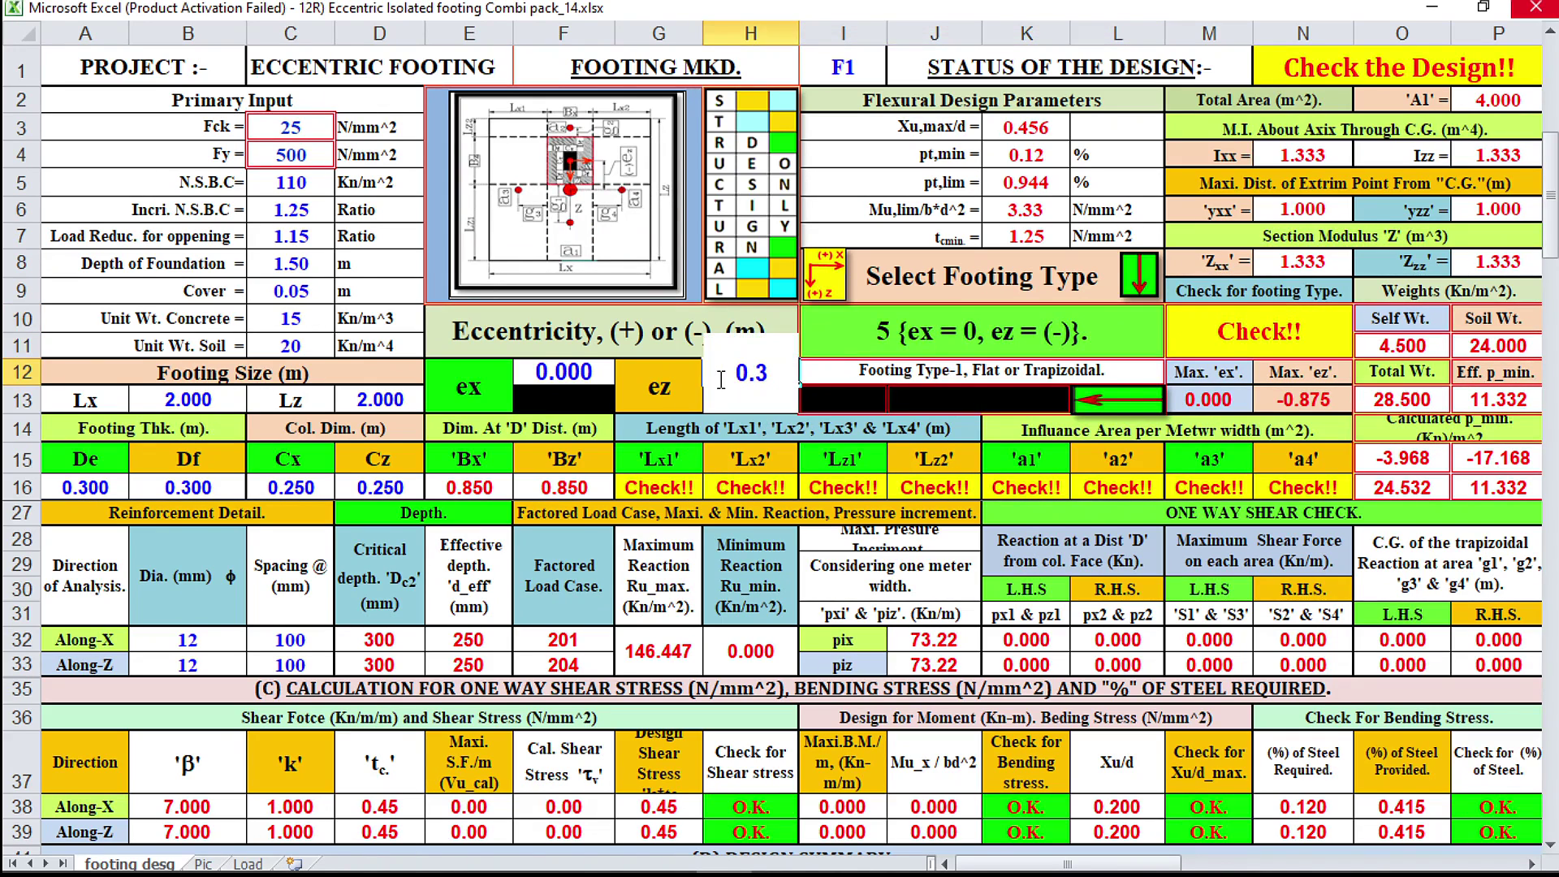
pyautogui.write('-')
pyautogui.press('Return')
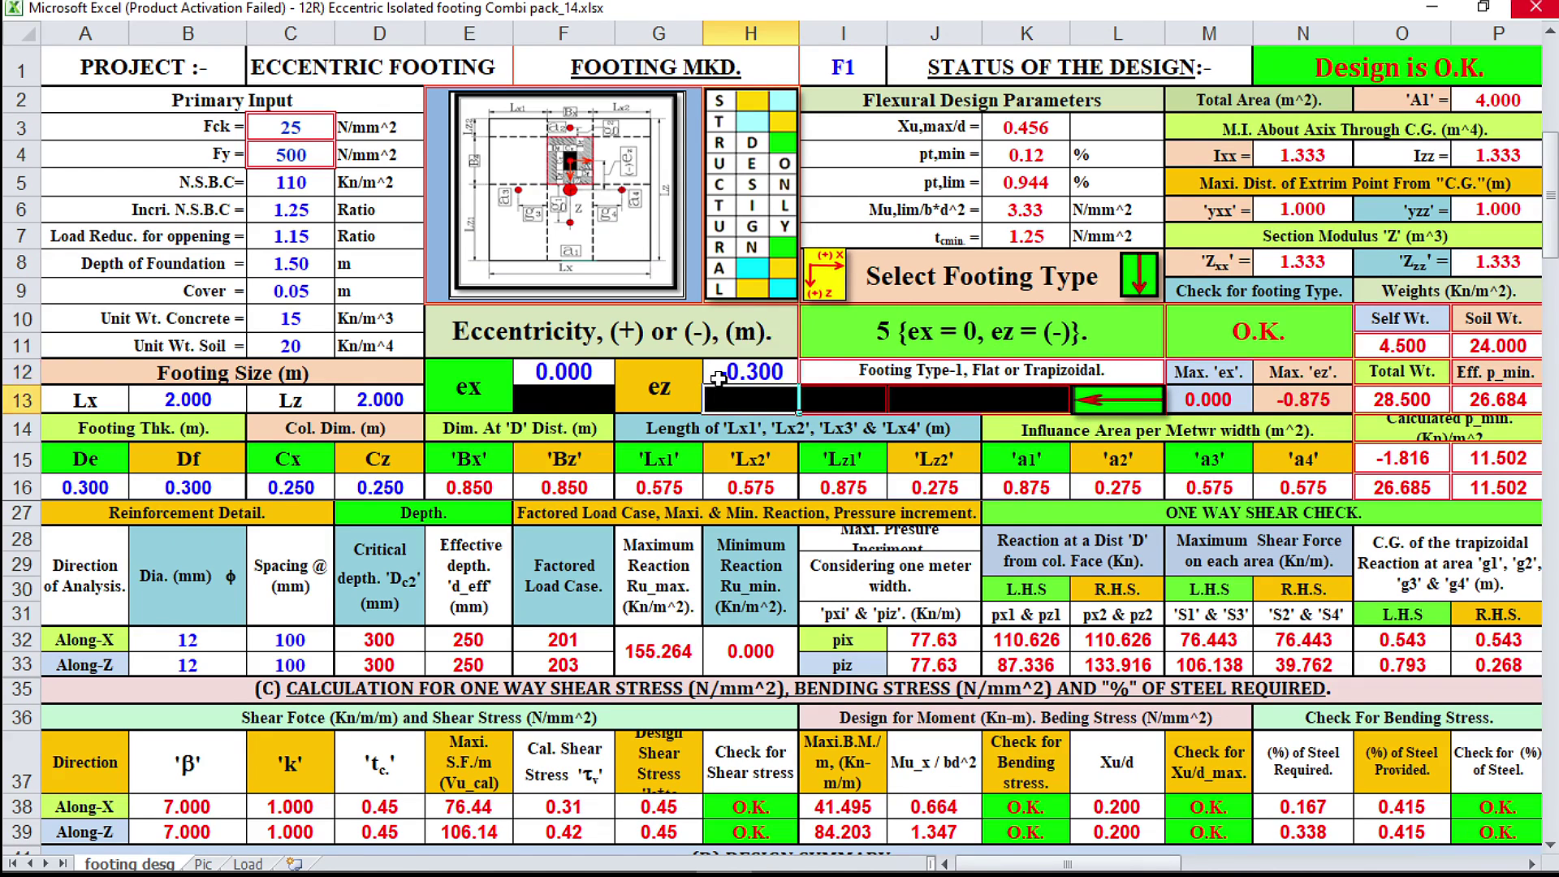